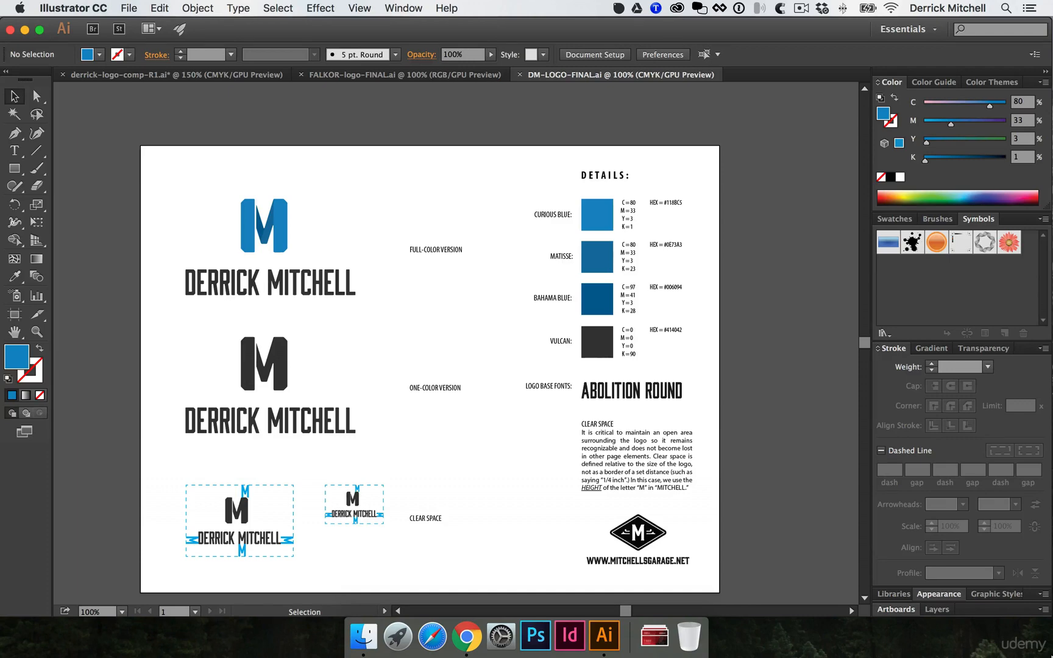
- Duplicate the full-color logo onto the empty canvas beside the artboard
scroll(675, 334, right, 5)
scroll(675, 333, down, 2)
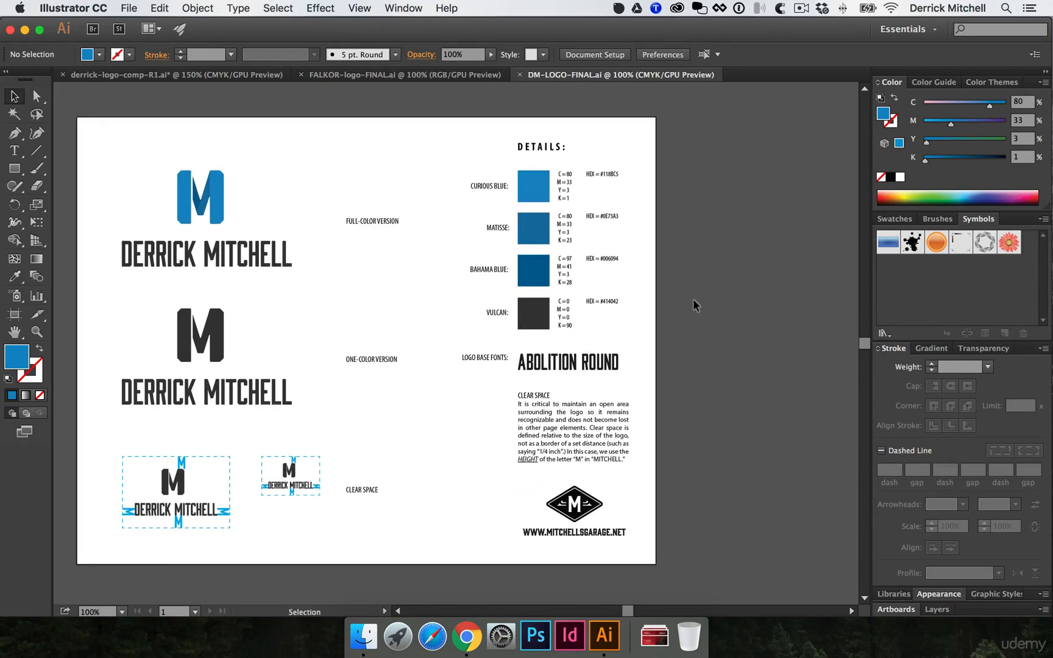
scroll(683, 299, right, 2)
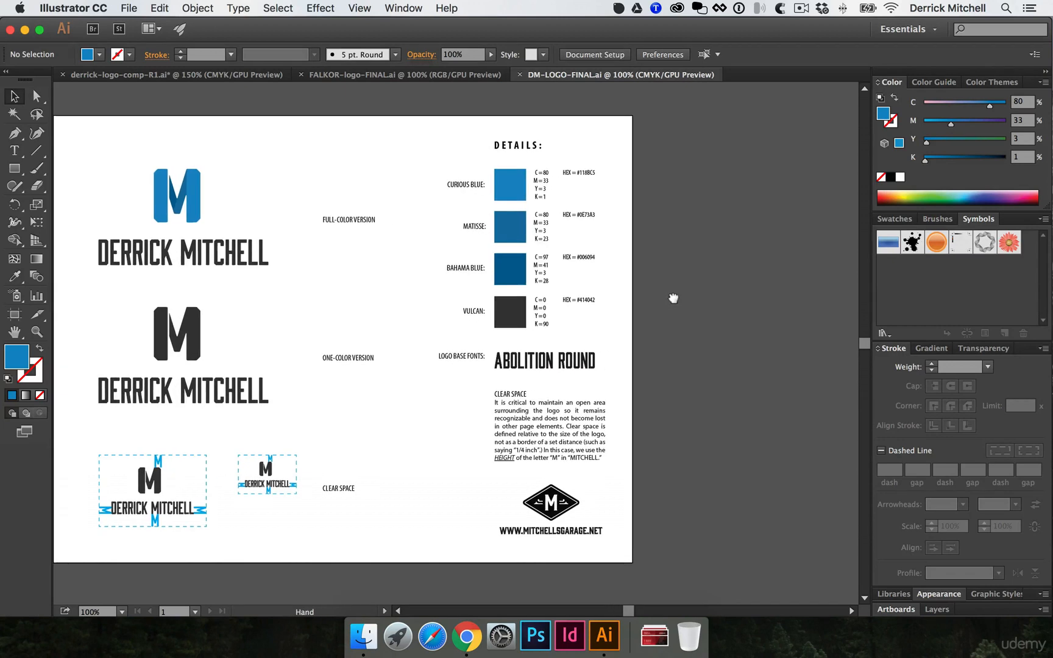
click(181, 204)
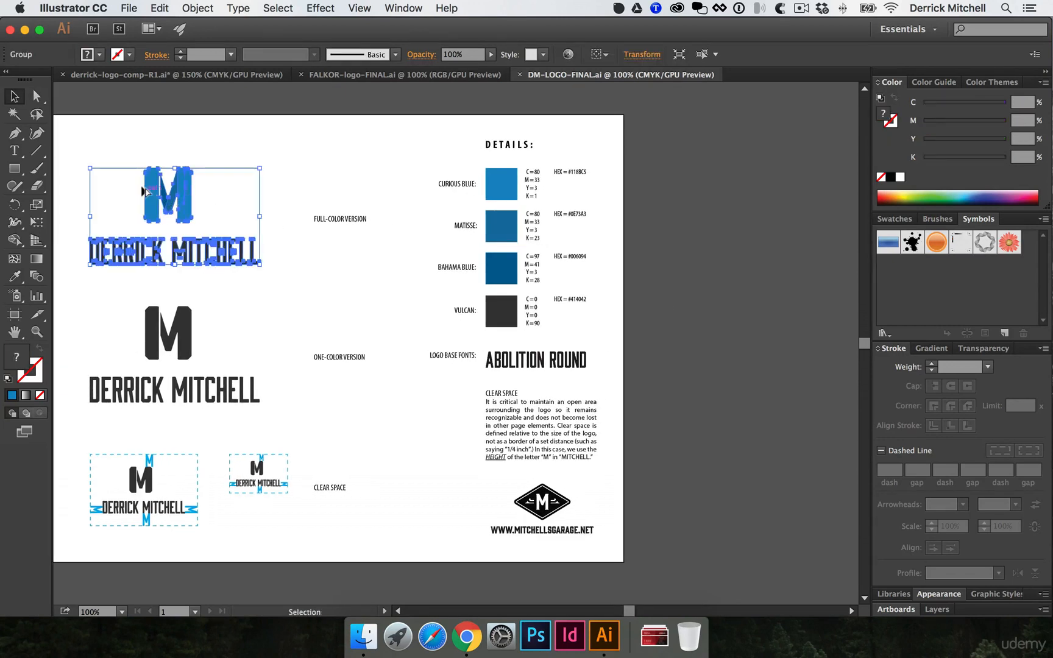
drag(153, 190, 616, 198)
click(521, 207)
drag(466, 243, 658, 193)
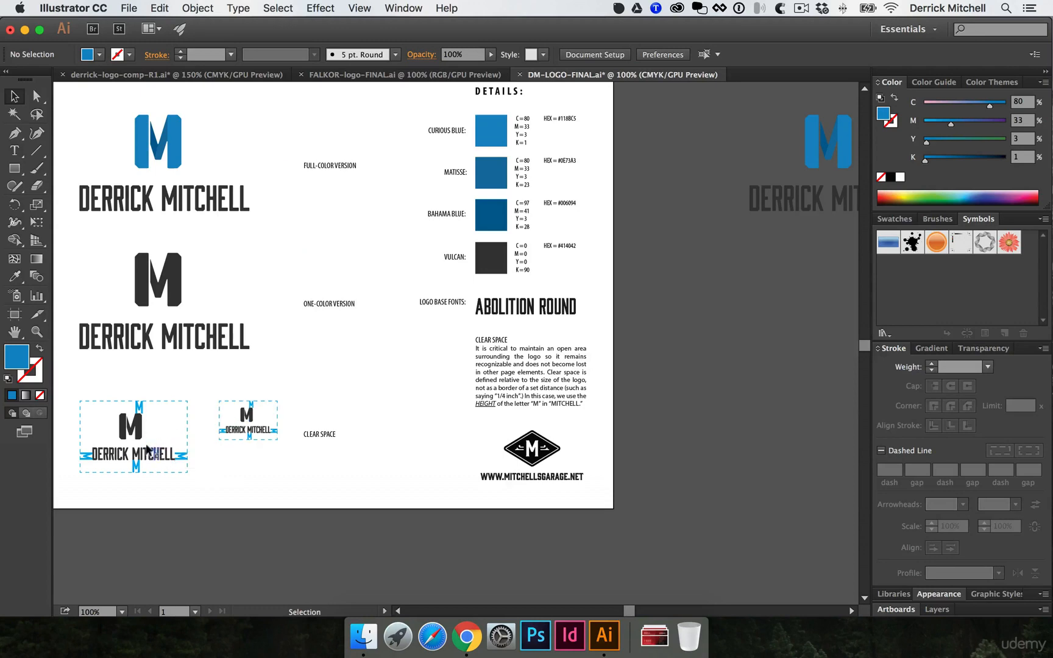
- Copy the last name's initial M from the duplicated logo and place the copy directly beneath the wordmark
drag(453, 381, 202, 445)
super+click(597, 287)
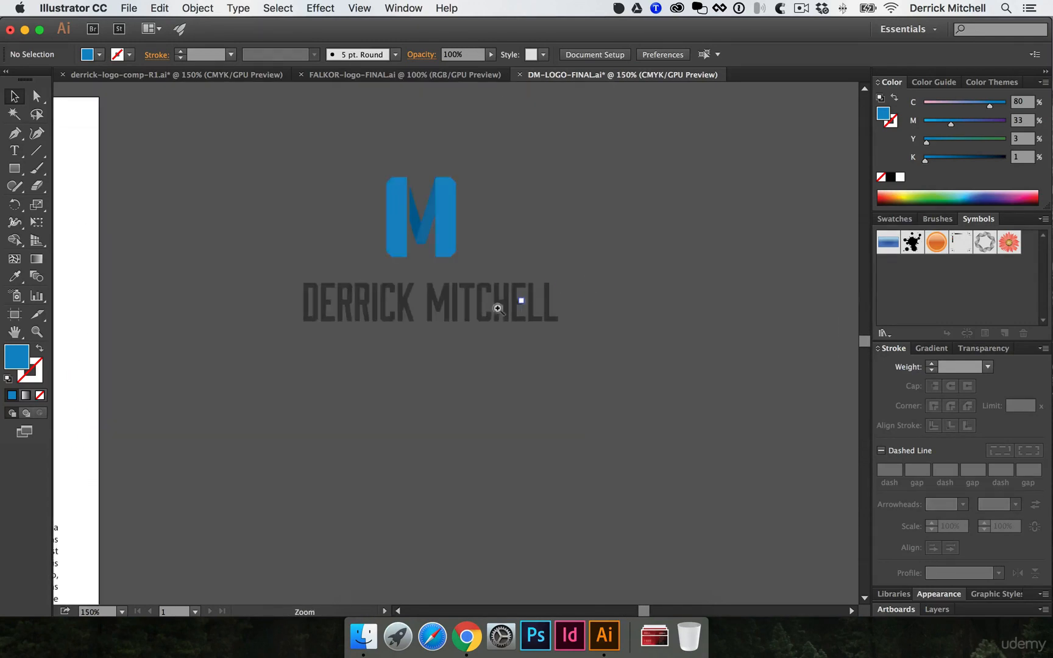
super+click(499, 310)
super+click(463, 327)
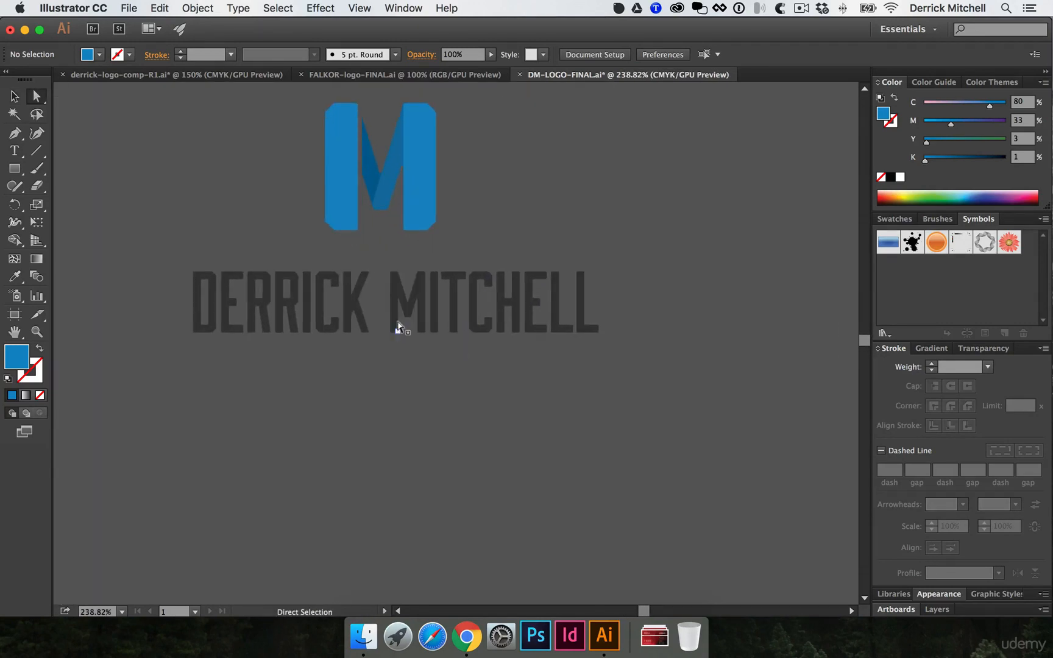
super+click(399, 323)
click(504, 308)
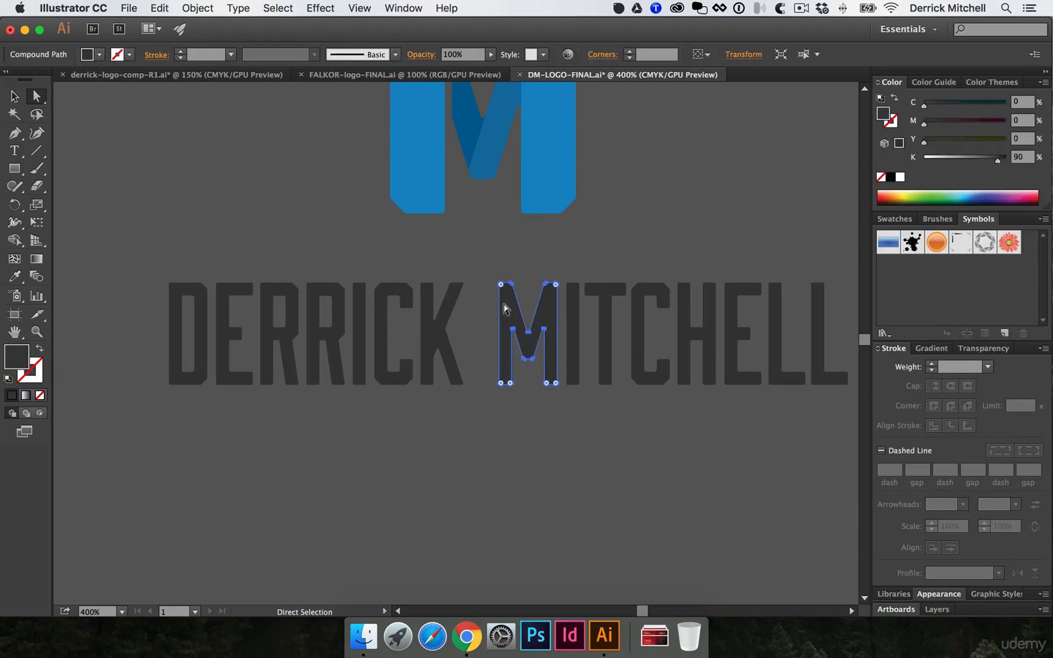
key(super)
key(super)
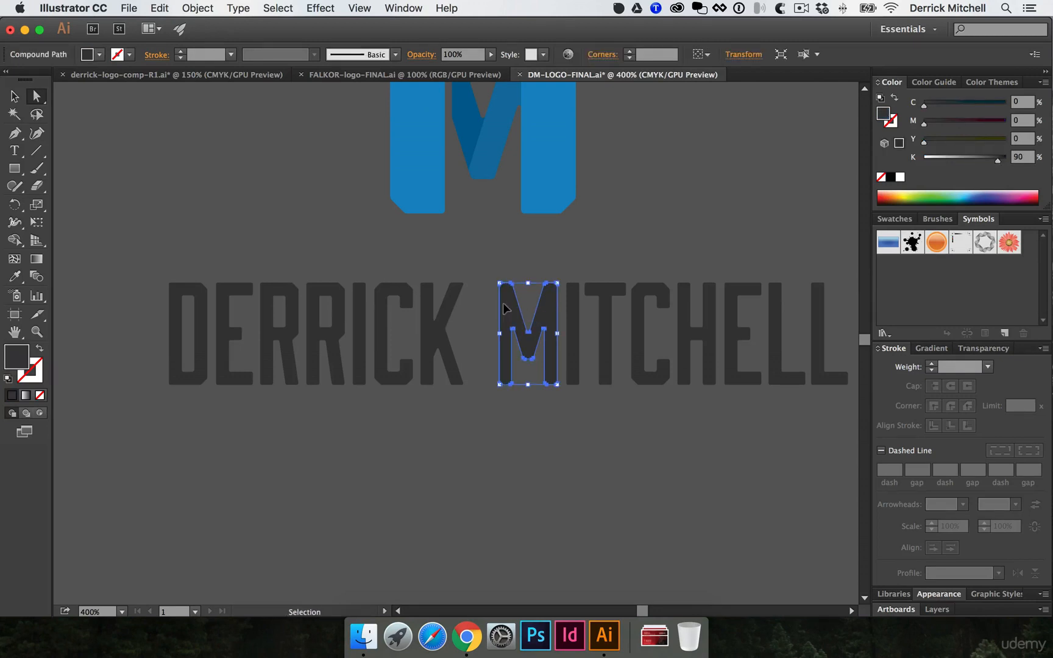
key(super+v)
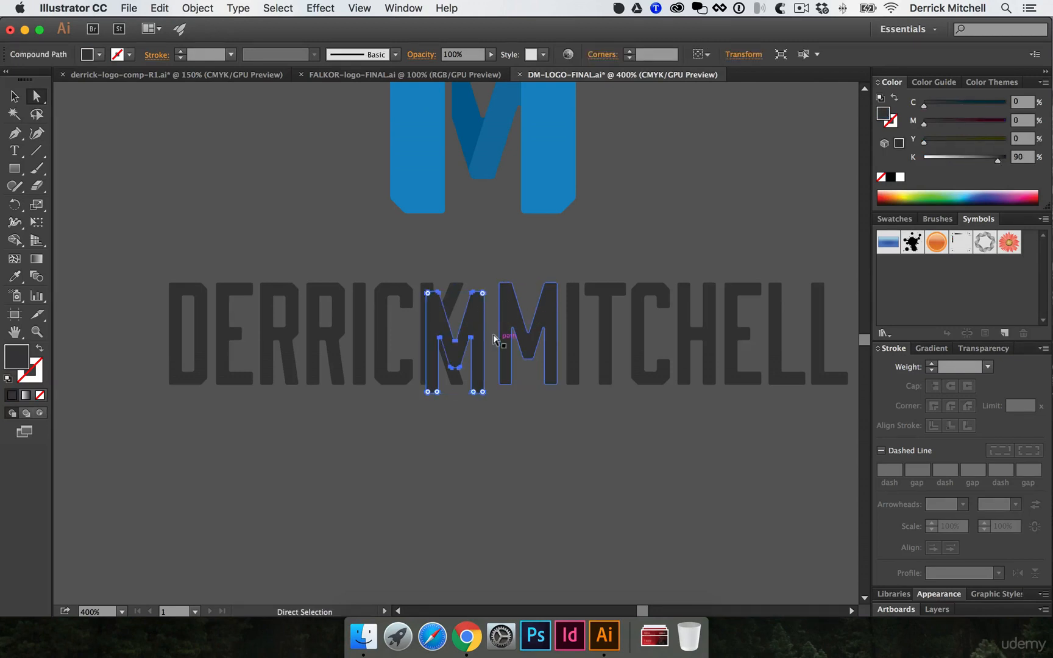
click(517, 428)
drag(476, 319, 373, 414)
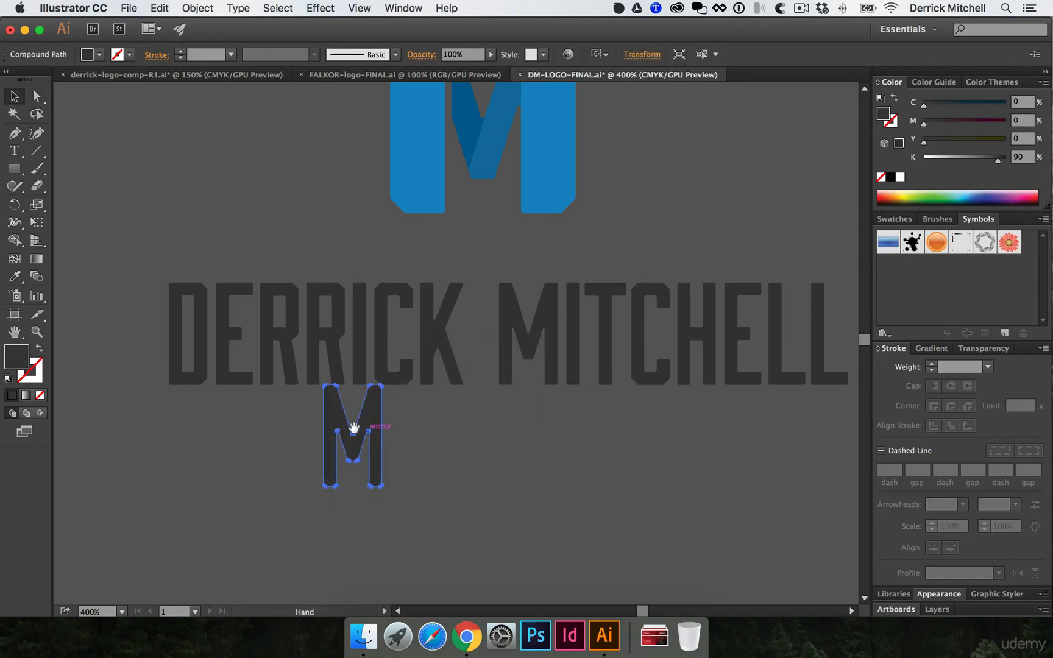
- Fill the copied letter M with a bright green of C 78.43, M 0, Y 100, K 0
key(super+alt+space)
click(358, 414)
click(372, 412)
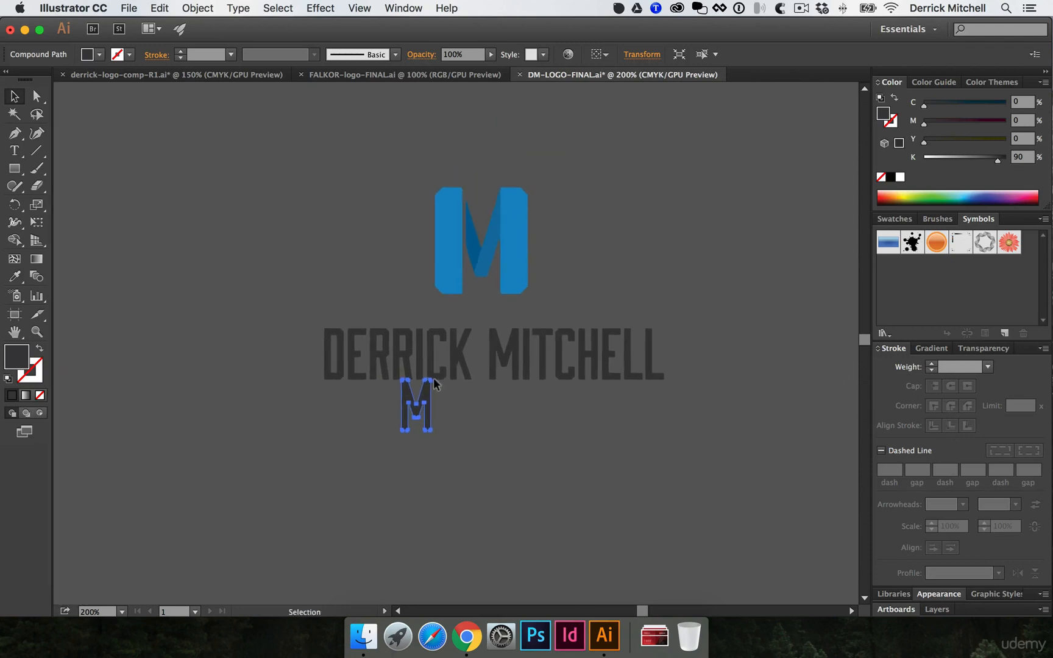
click(937, 196)
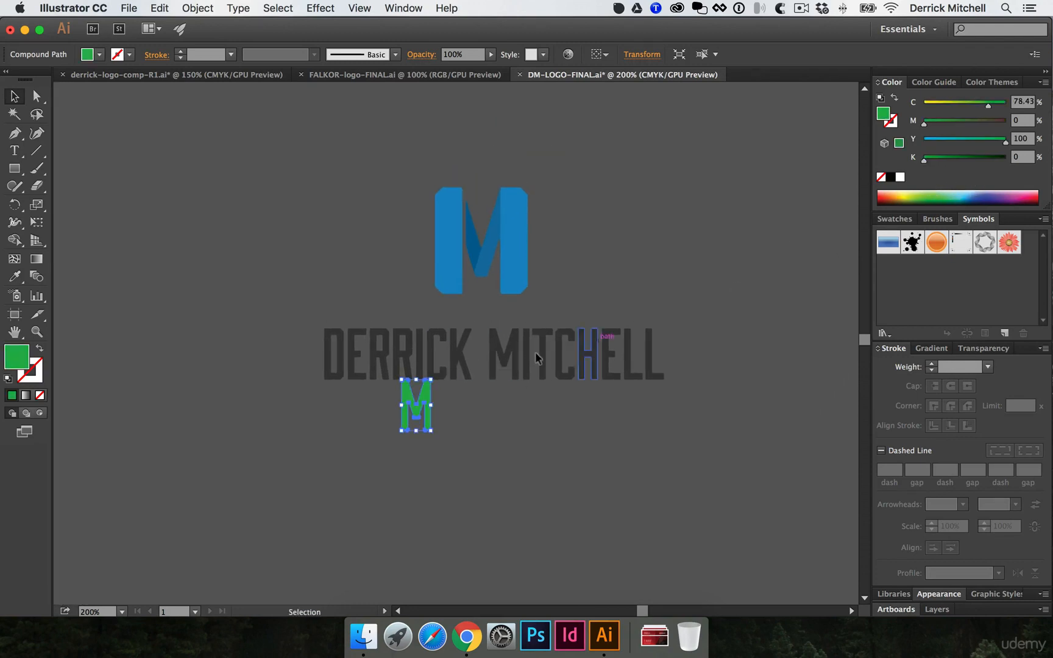
- Place a green M spacer above the logo symbol and one rotated sideways at each end of the wordmark
drag(417, 401, 669, 284)
key(r)
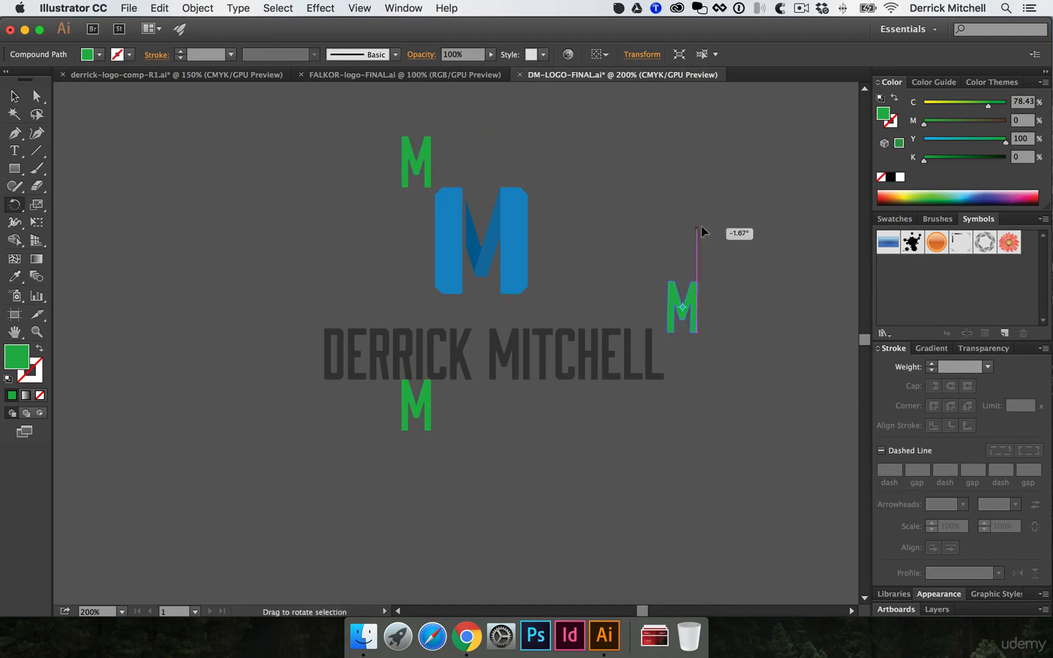
drag(700, 230, 308, 334)
key(v)
click(326, 253)
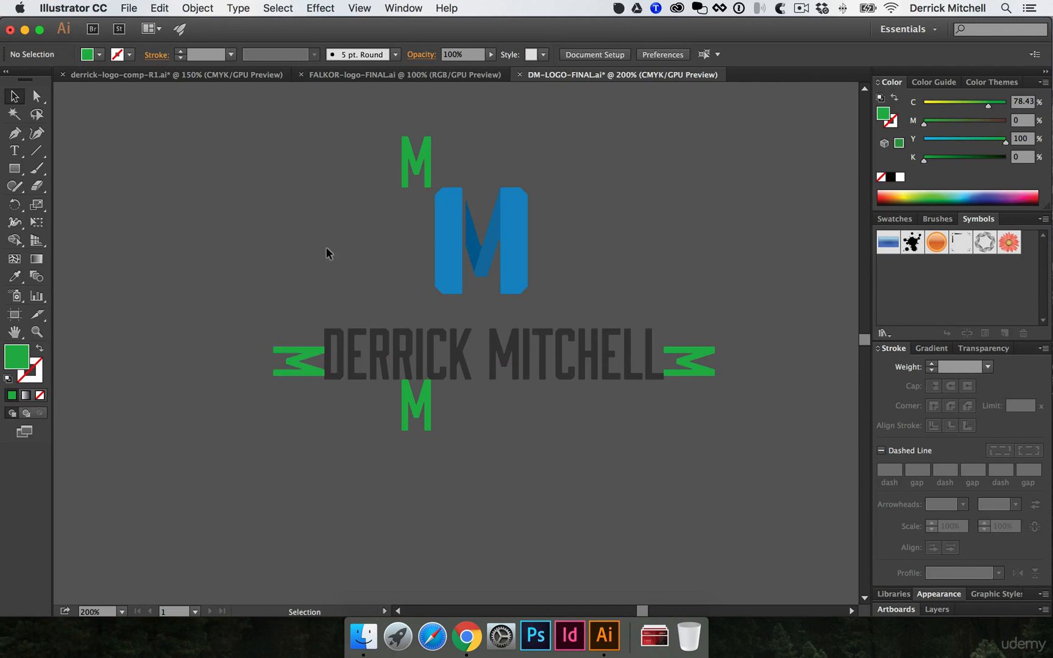
- Draw a new artboard of about 4.19 x 2.79 in around the logo, bounded by the outer edges of the green M spacers
key(shift+o)
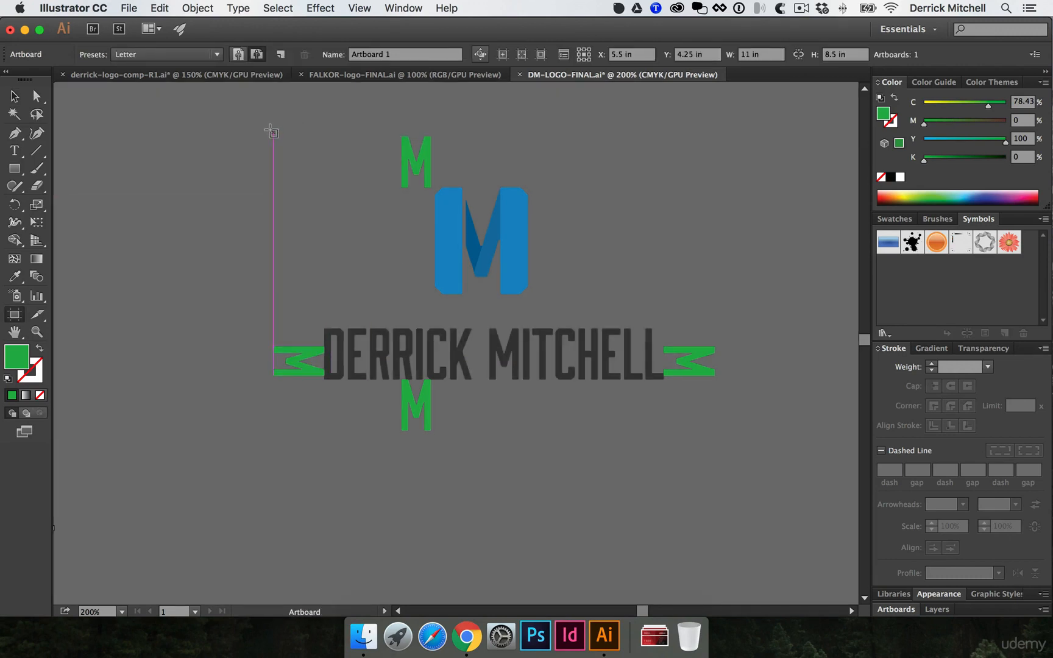
drag(272, 134, 715, 430)
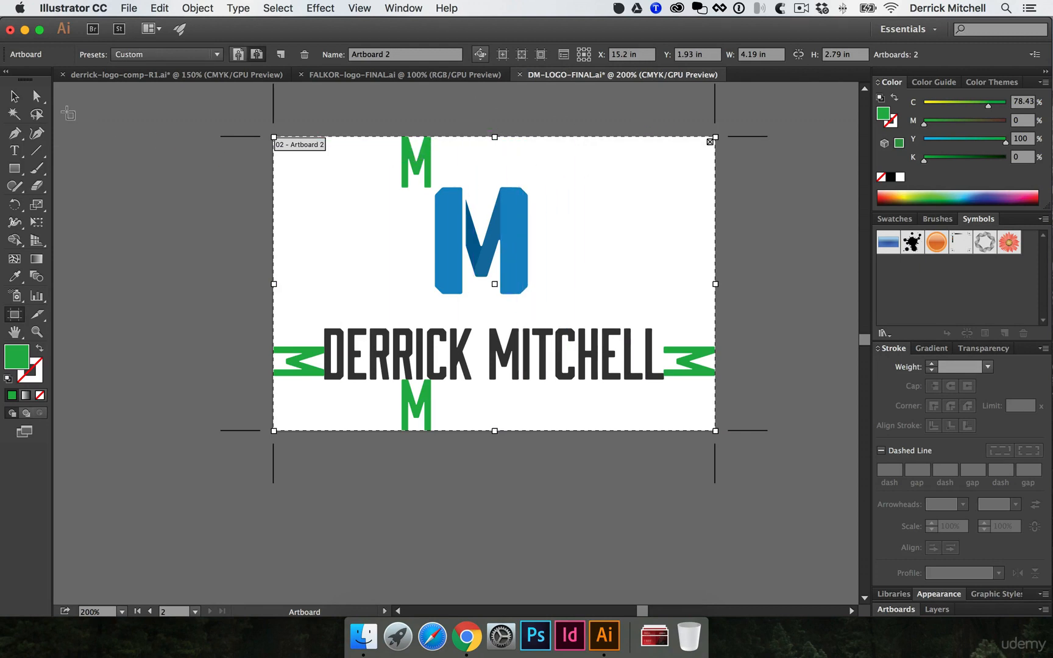
key(v)
- Delete the four green M spacers around the logo
click(416, 161)
shift+click(309, 358)
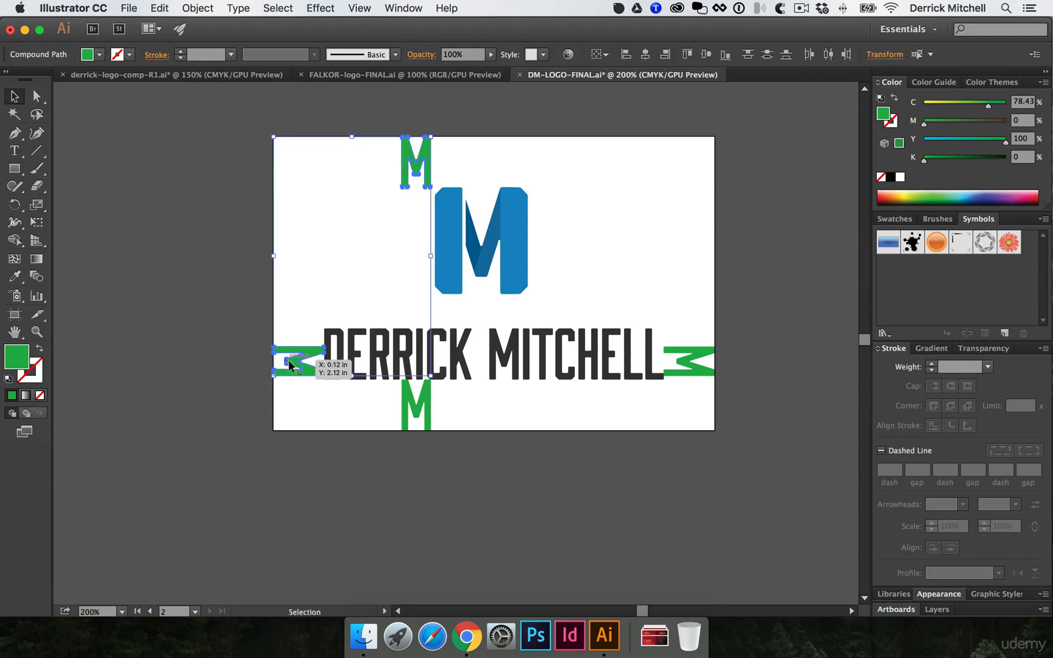
shift+click(415, 414)
shift+click(675, 364)
key(Delete)
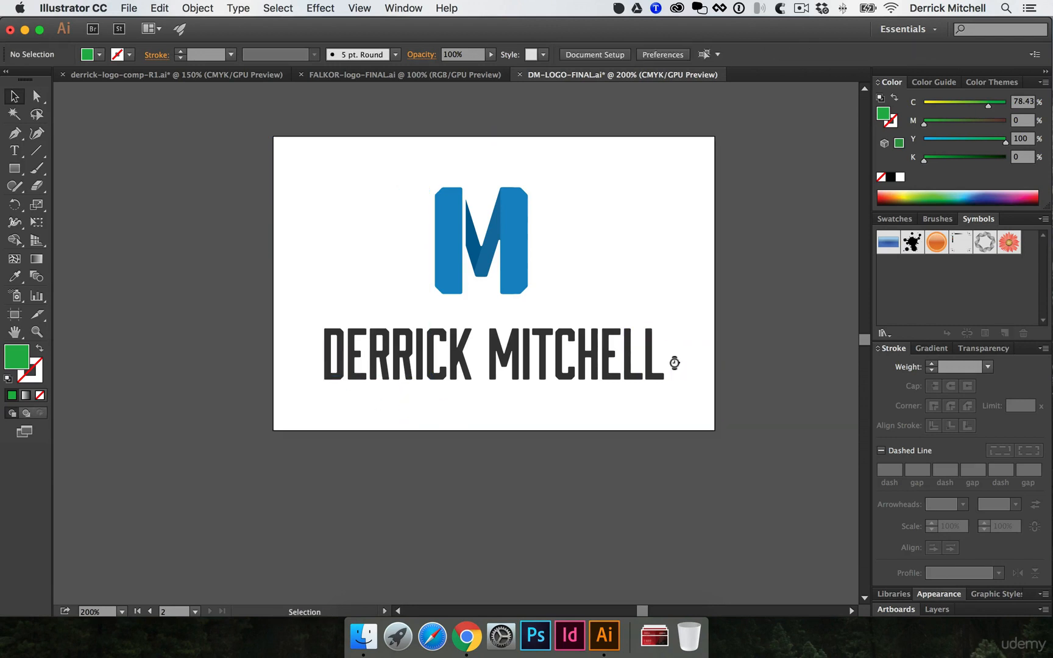
- Duplicate the logo-sized artboard, without its artwork, directly below the original
alt+super+click(543, 276)
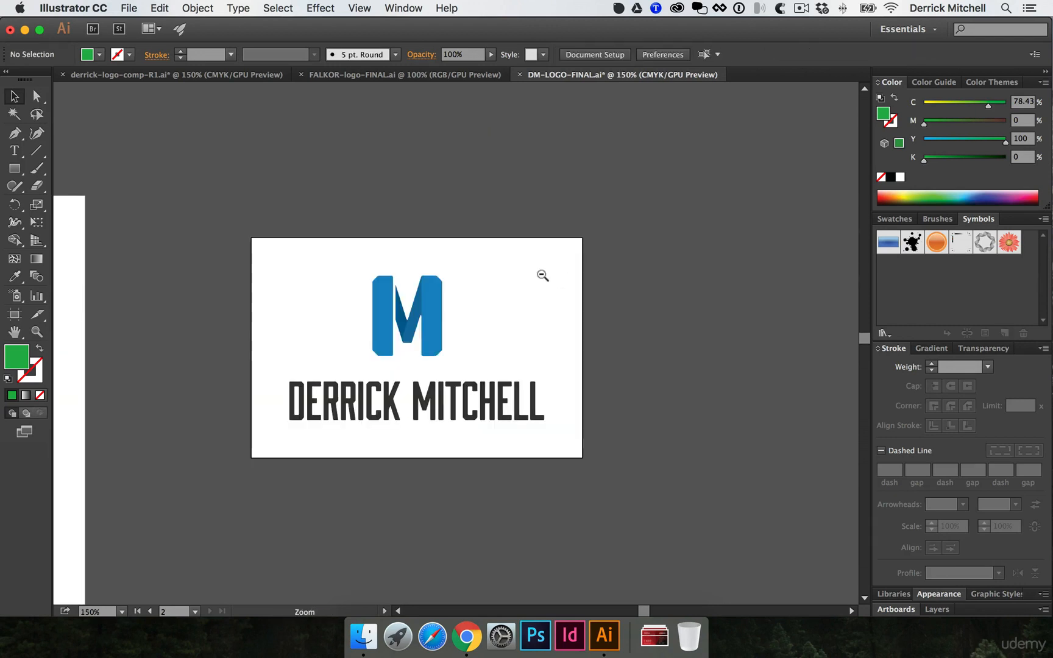
alt+super+click(419, 324)
drag(420, 342, 494, 176)
key(shift+o)
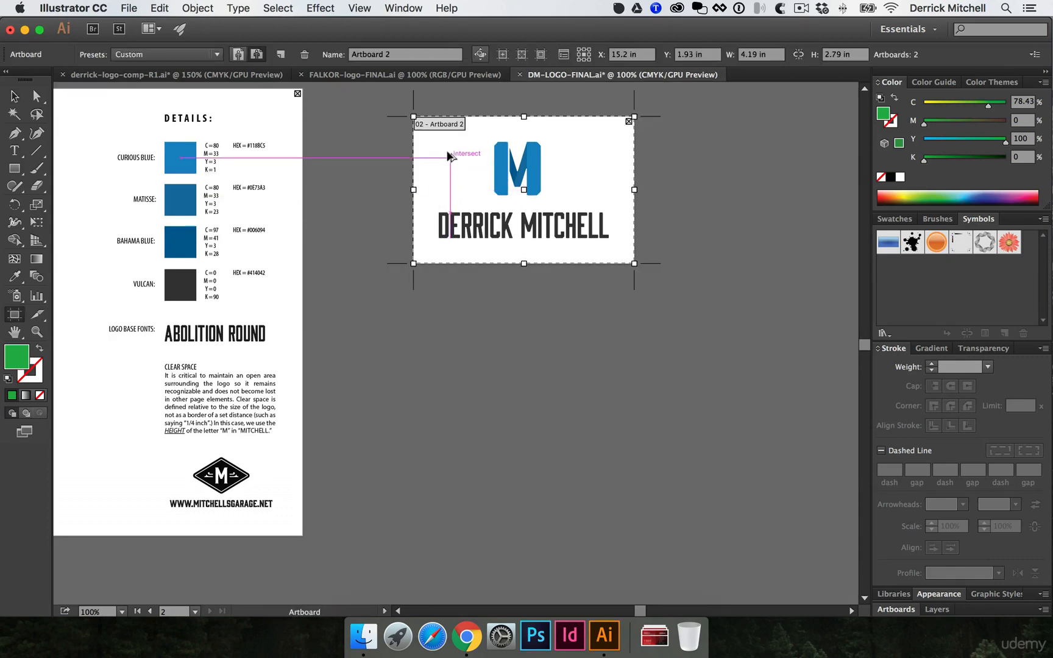
drag(454, 159, 453, 364)
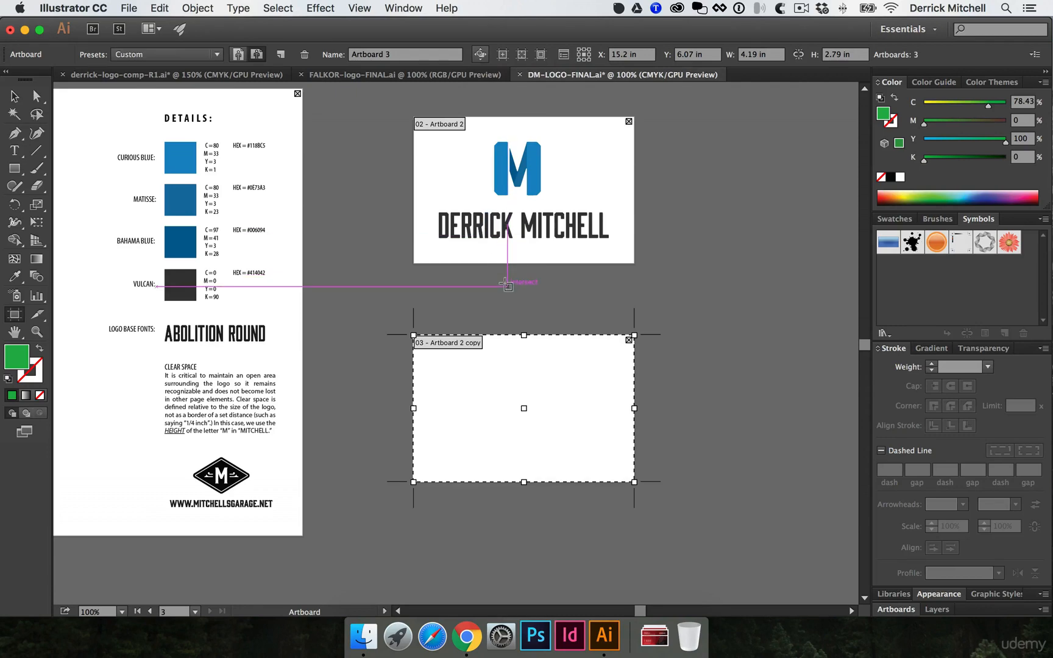
key(Escape)
- Place a duplicate of the one-color logo on the blank artboard
drag(503, 282, 752, 205)
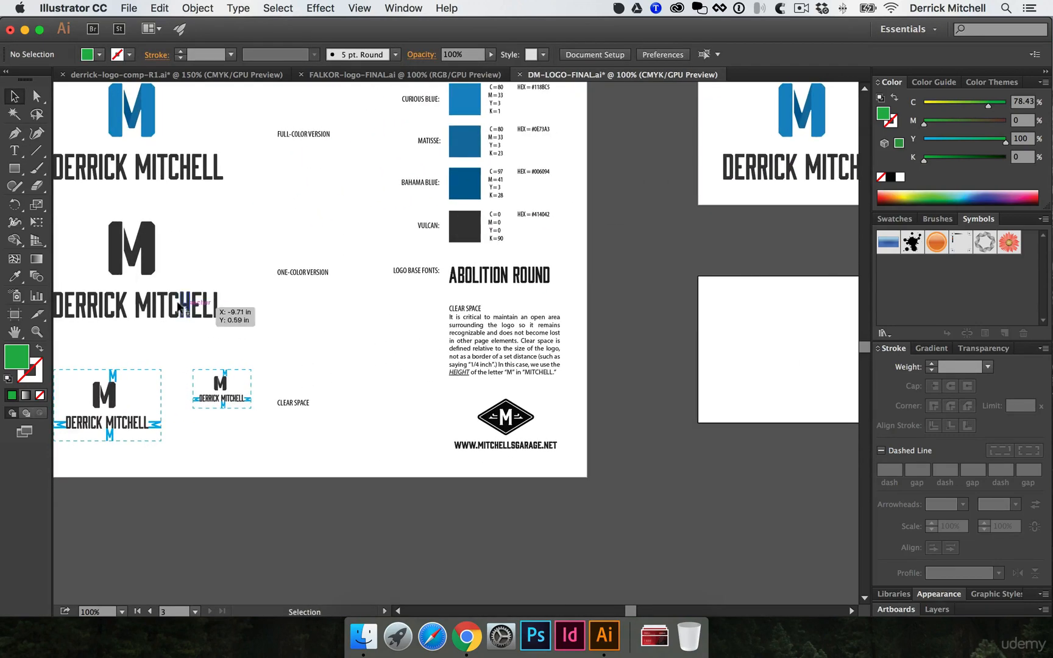
click(143, 247)
drag(143, 247, 479, 286)
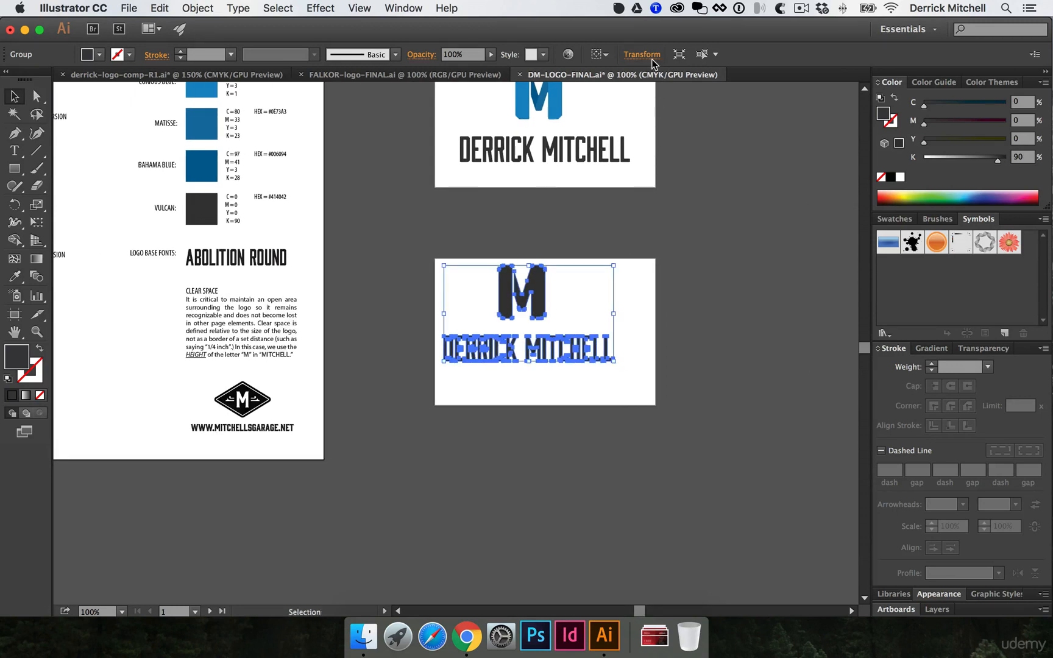
- Try to center the duplicated one-color logo horizontally and vertically relative to the artboard, and delete that duplicate
click(605, 55)
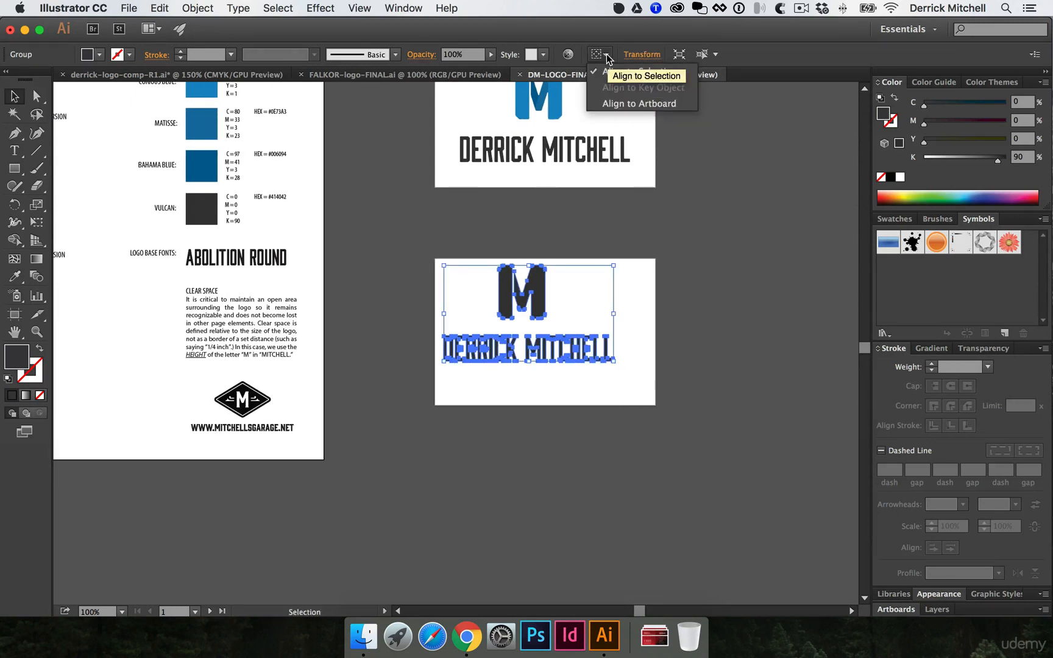
click(665, 106)
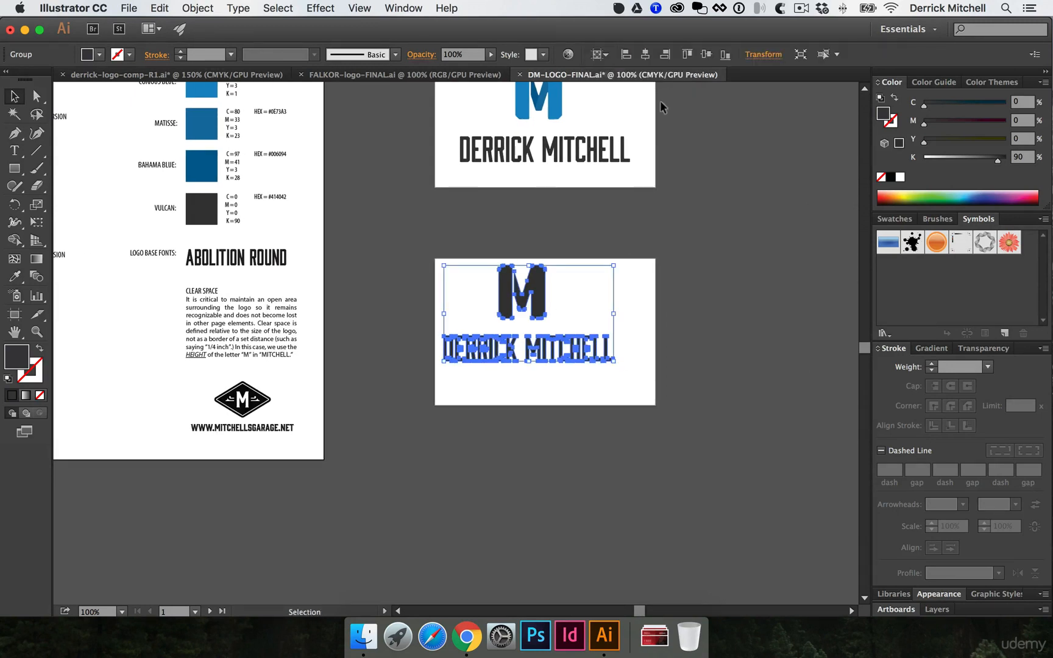
click(644, 55)
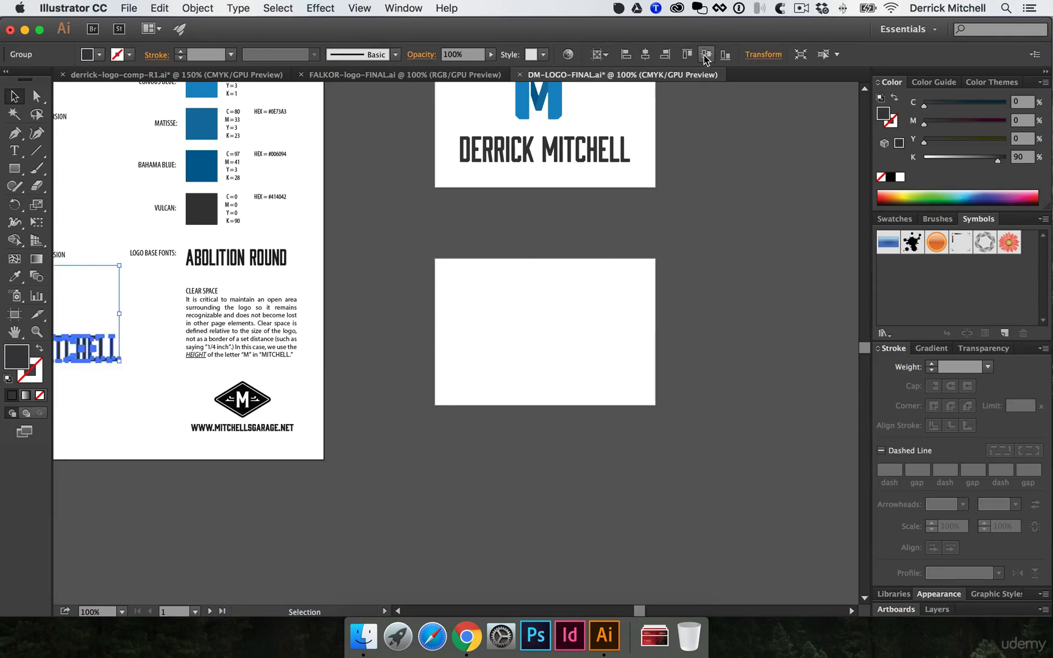
click(701, 61)
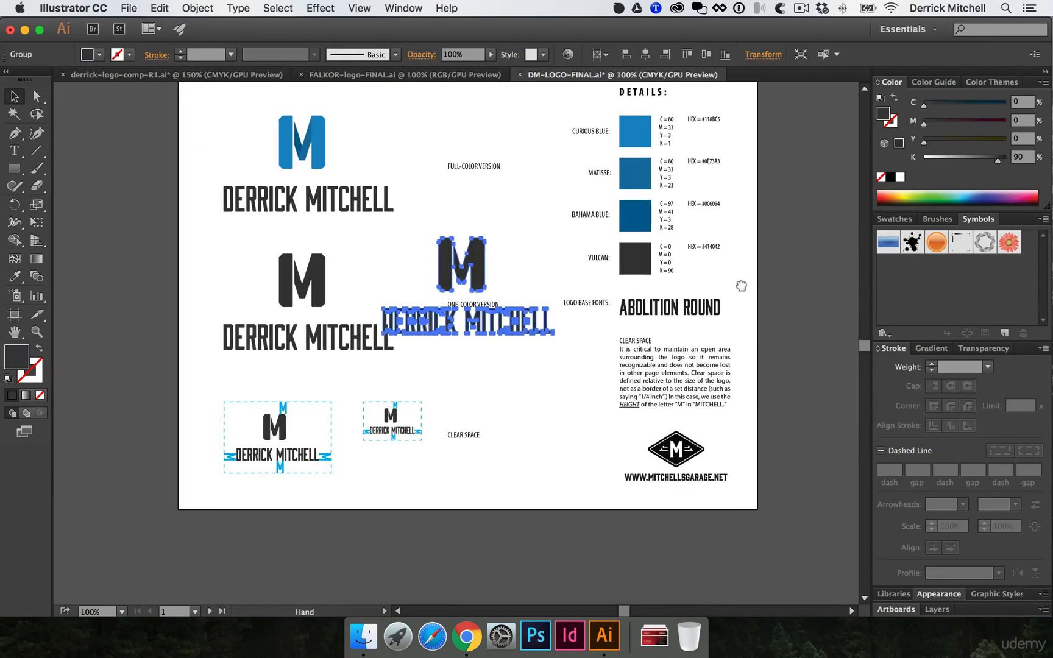
scroll(670, 244, left, 10)
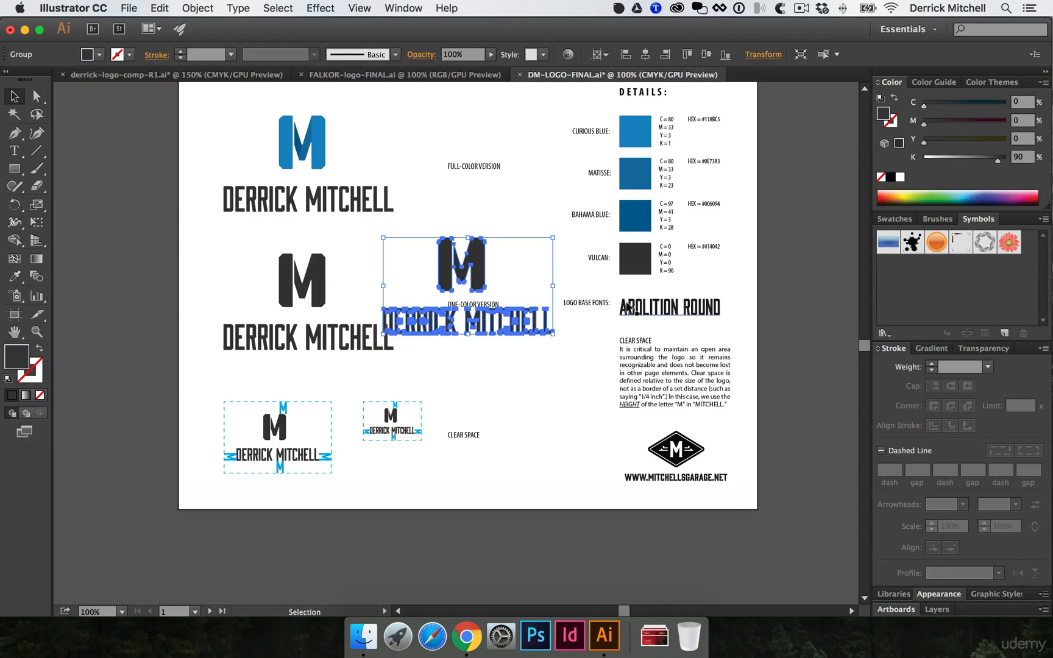
key(Delete)
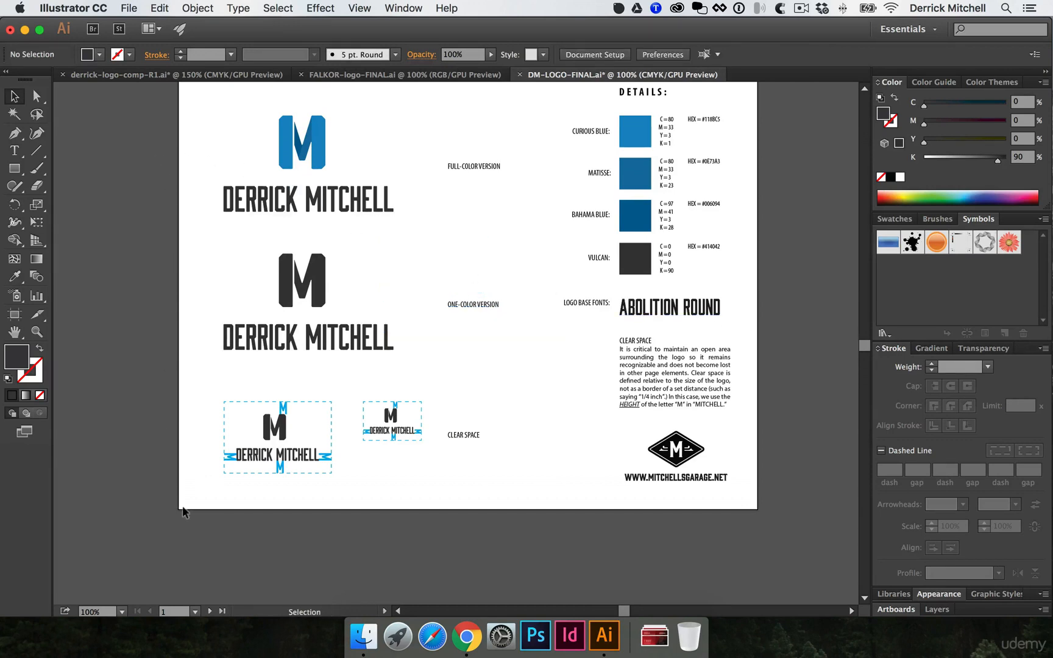
- Activate the two small artboards in turn and examine the thin border that marks the active one
drag(756, 321, 306, 303)
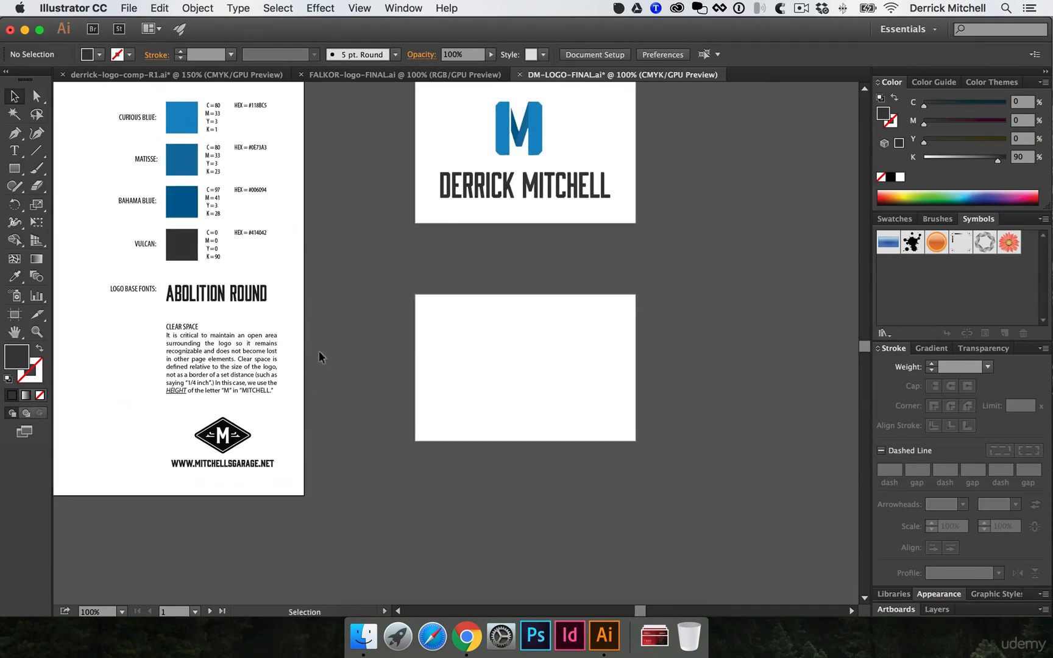
click(445, 315)
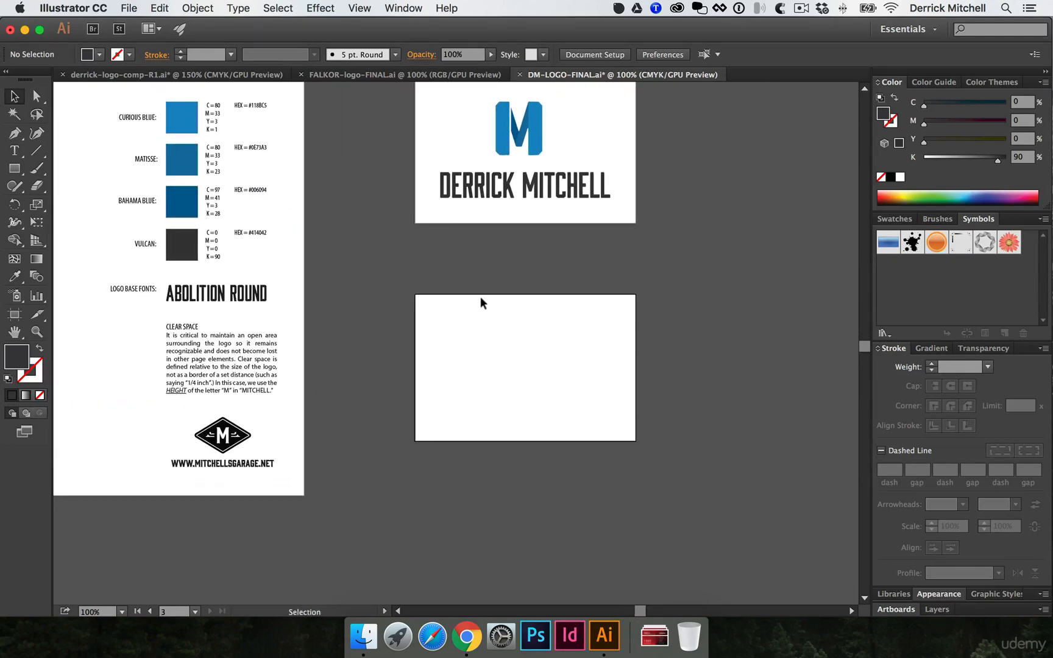
super+click(416, 314)
super+click(469, 346)
super+click(472, 346)
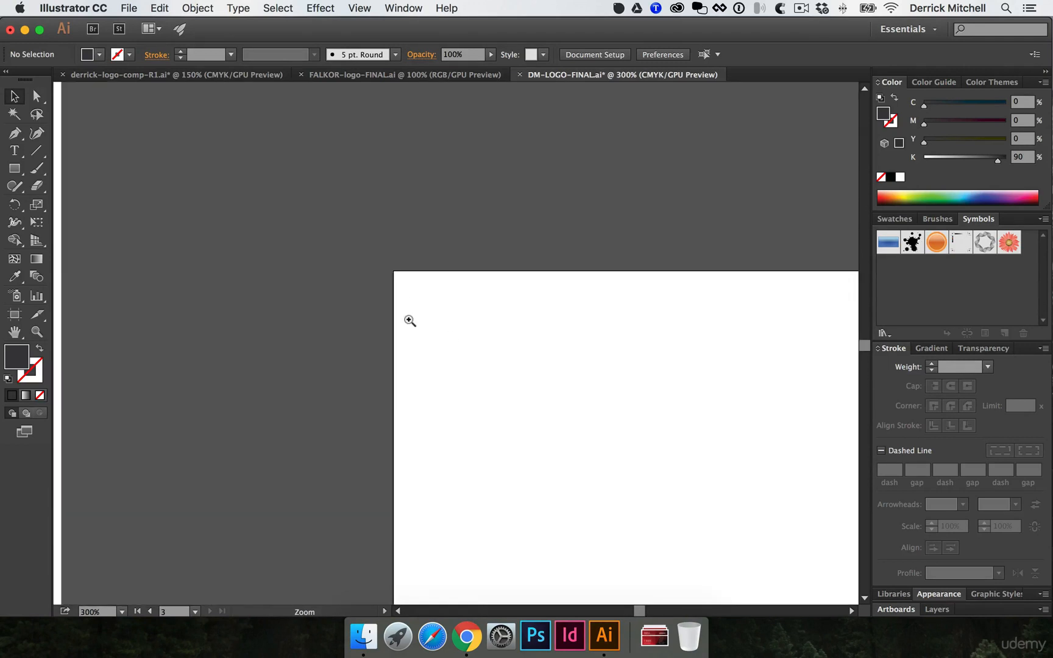
super+click(409, 320)
super+click(412, 319)
super+click(411, 319)
super+click(569, 355)
alt+super+click(472, 288)
alt+super+click(542, 328)
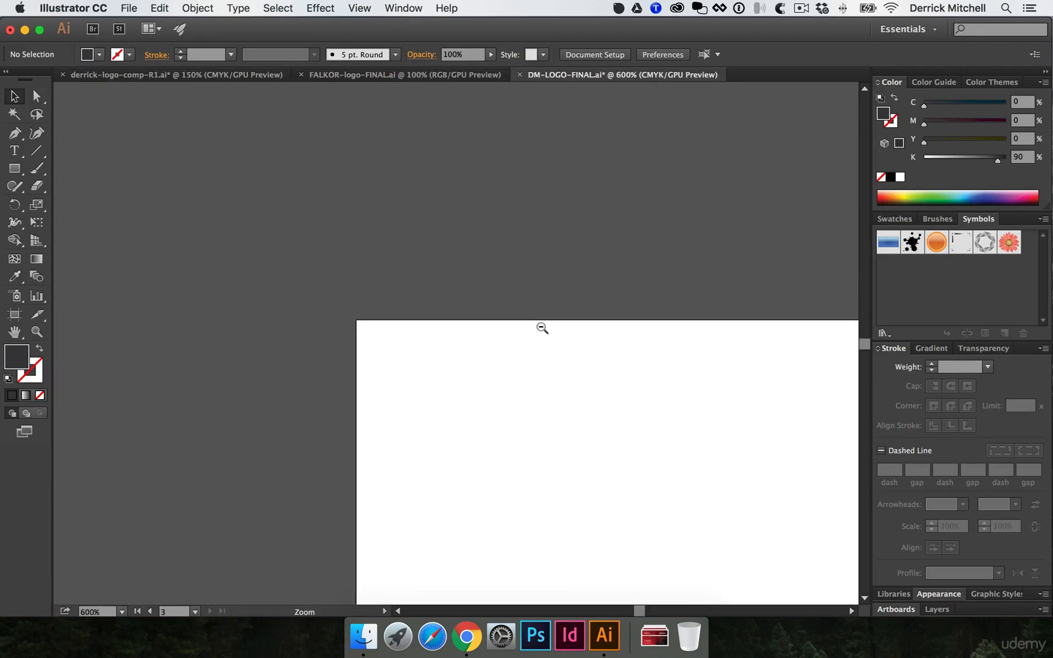
alt+super+click(542, 327)
alt+super+click(544, 328)
alt+super+click(544, 328)
alt+super+click(544, 327)
alt+super+click(545, 328)
drag(472, 409, 554, 324)
click(367, 206)
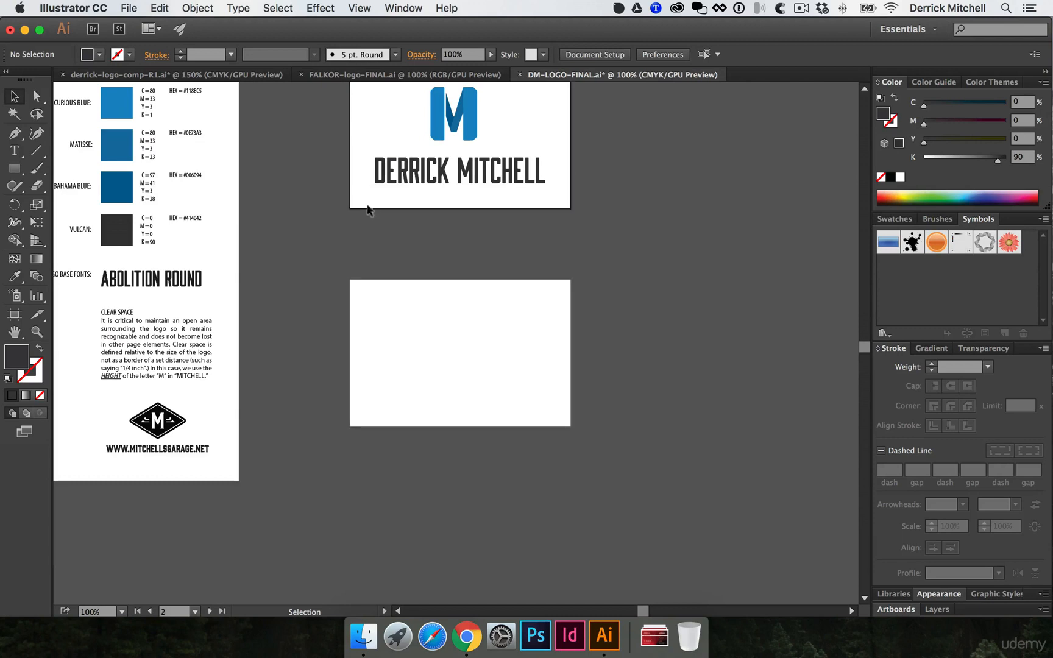
click(387, 320)
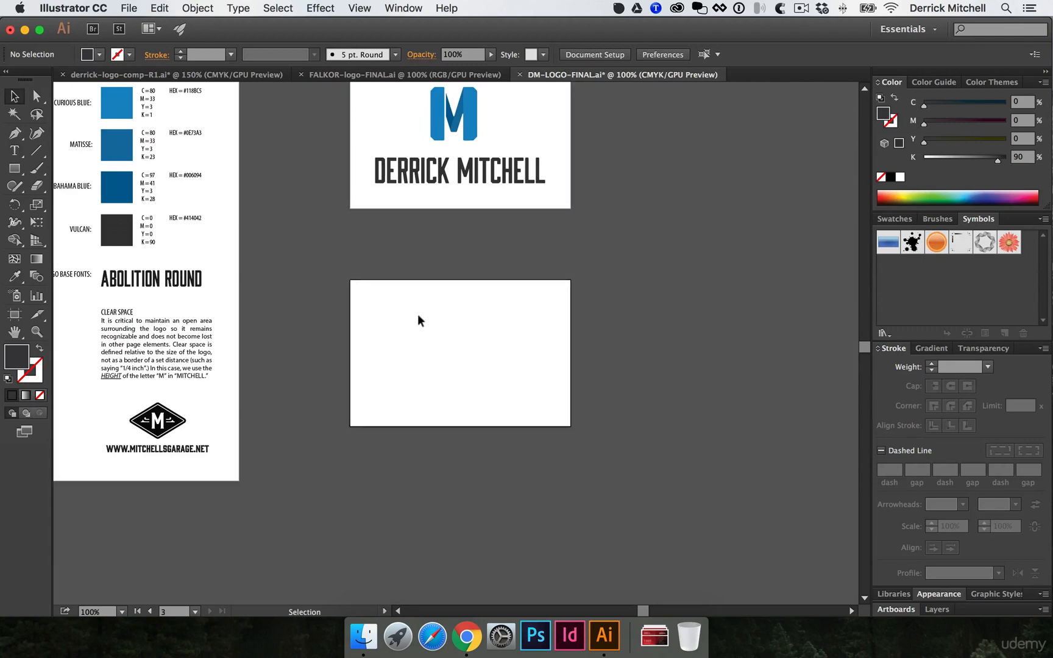
- Paste the one-color logo onto the lower small artboard and center it horizontally and vertically on that artboard
key(super+v)
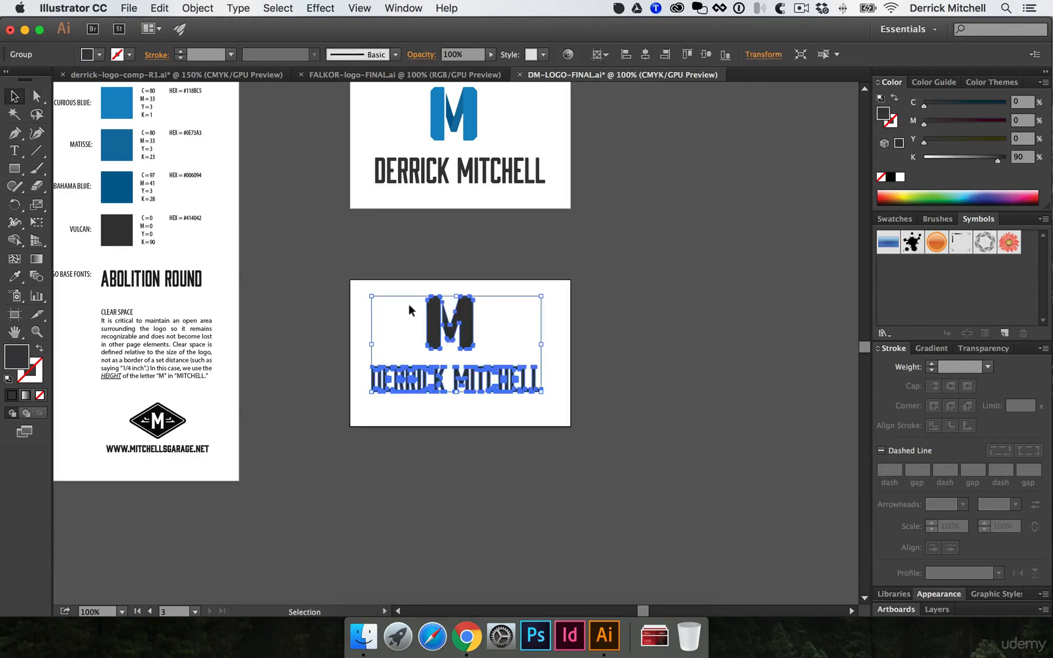
click(645, 55)
click(706, 54)
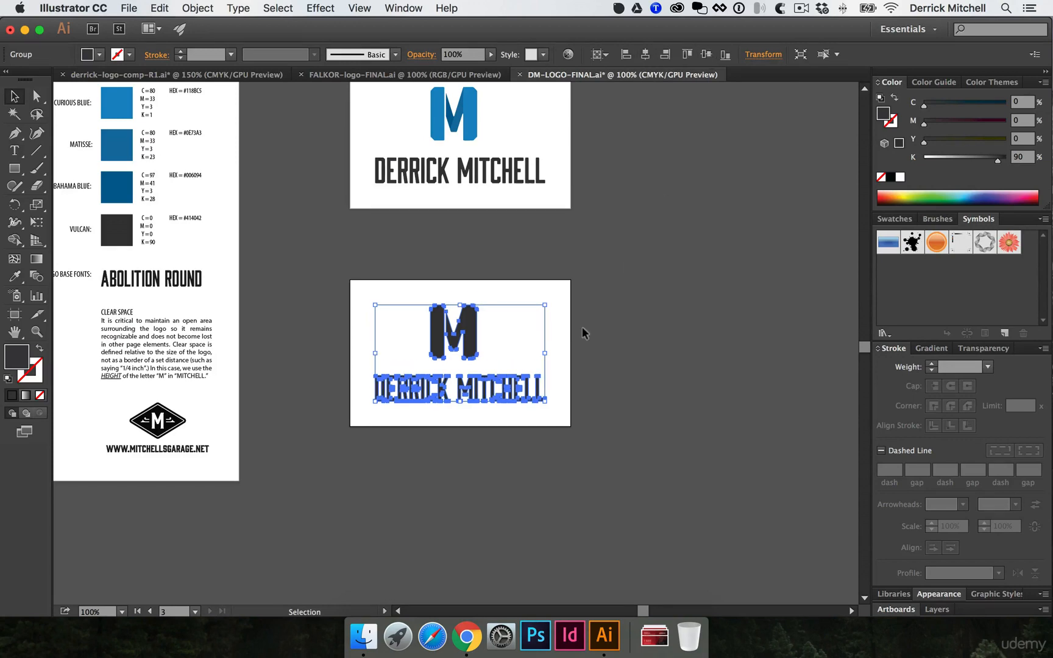
click(400, 303)
drag(331, 245, 496, 328)
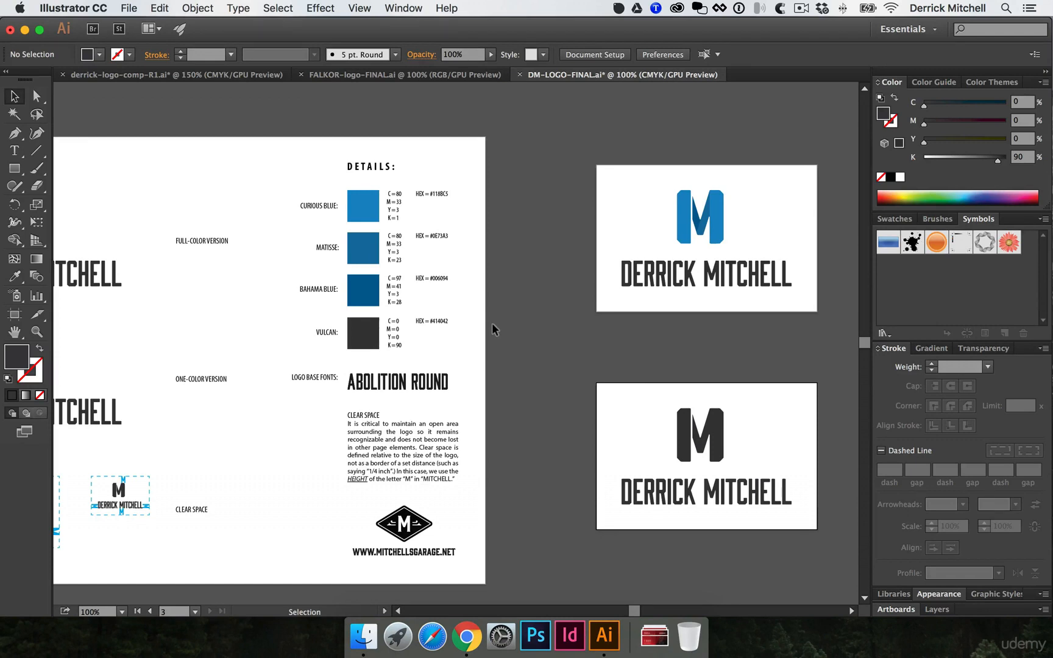
- Rename the one-color logo's artboard to "one color" and the full-color logo's artboard to "full color"
key(shift+o)
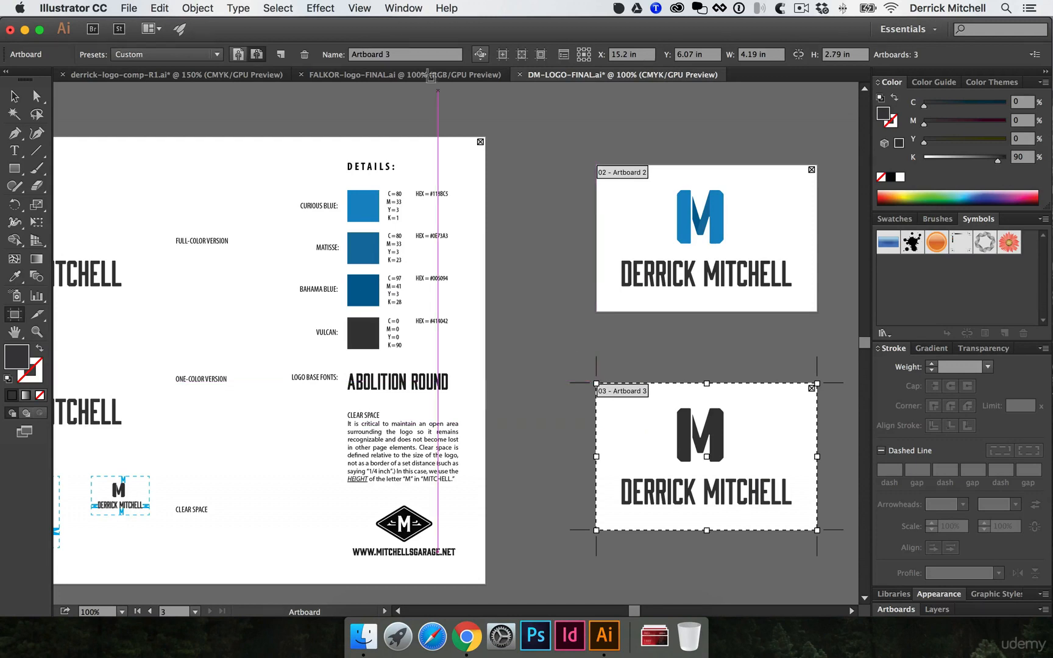
click(409, 56)
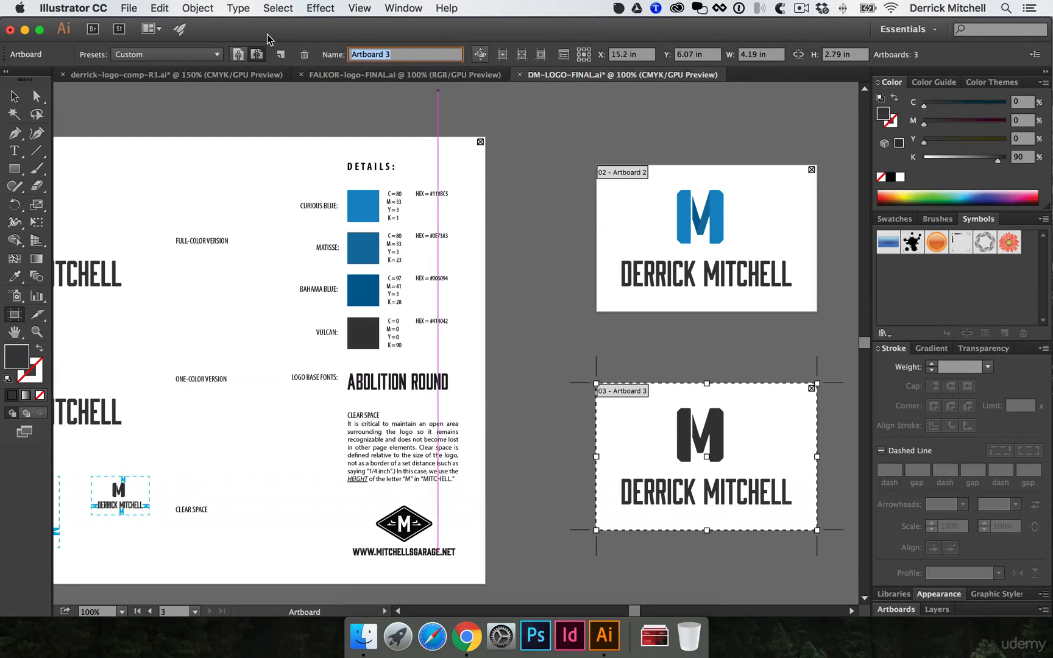
text(one color)
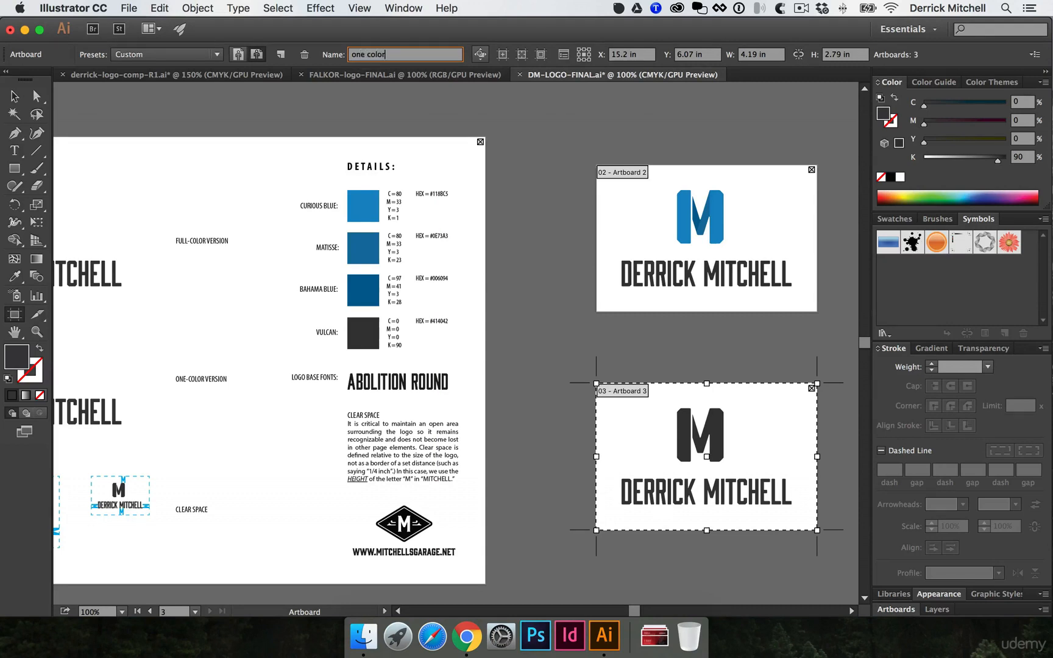
click(604, 174)
click(385, 56)
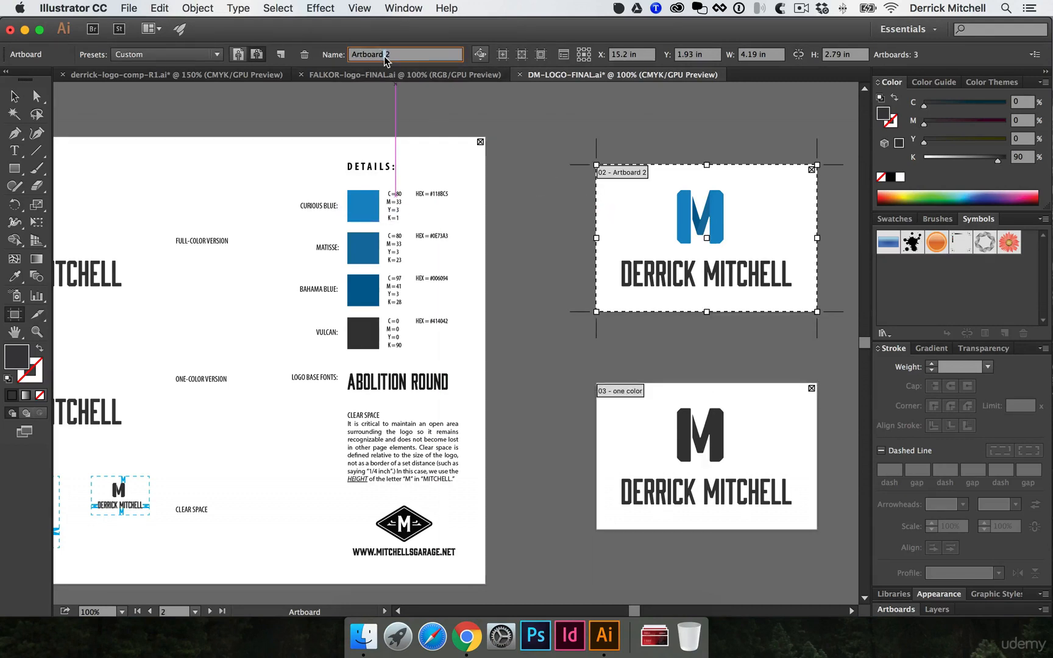
text(full color)
- Rename the large letter-size artboard to "details" and show the list of artboards
click(165, 145)
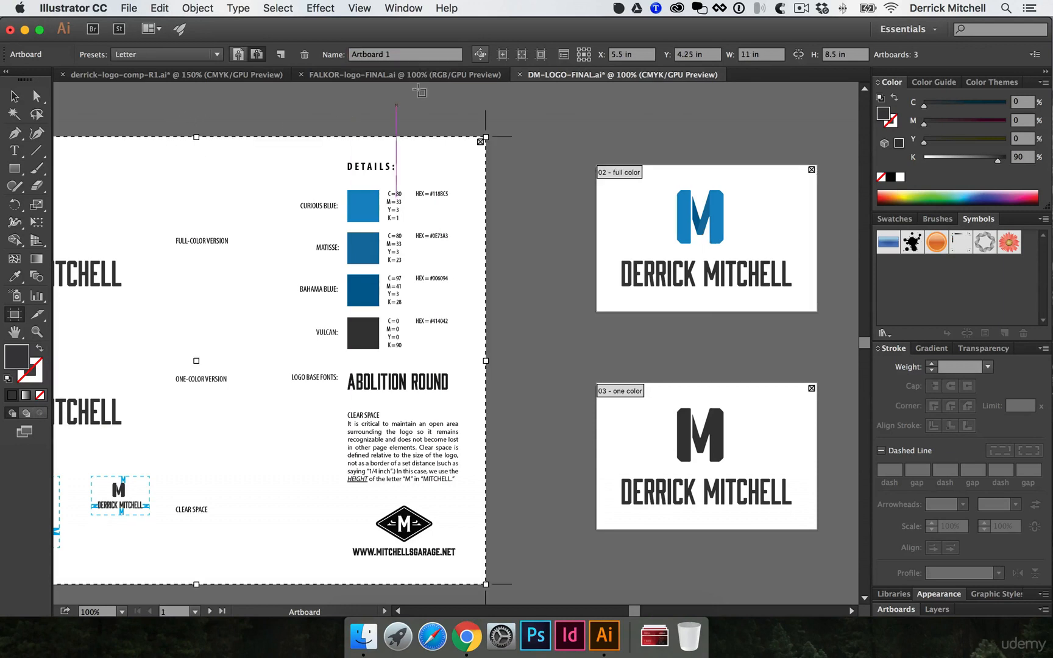
click(420, 56)
text(details)
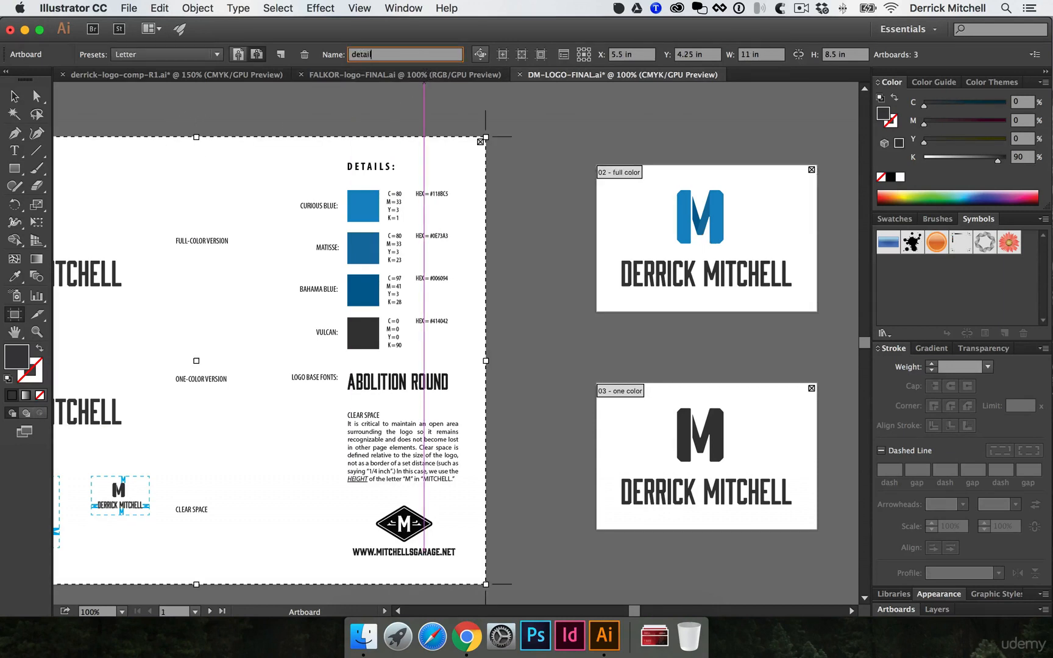
click(907, 610)
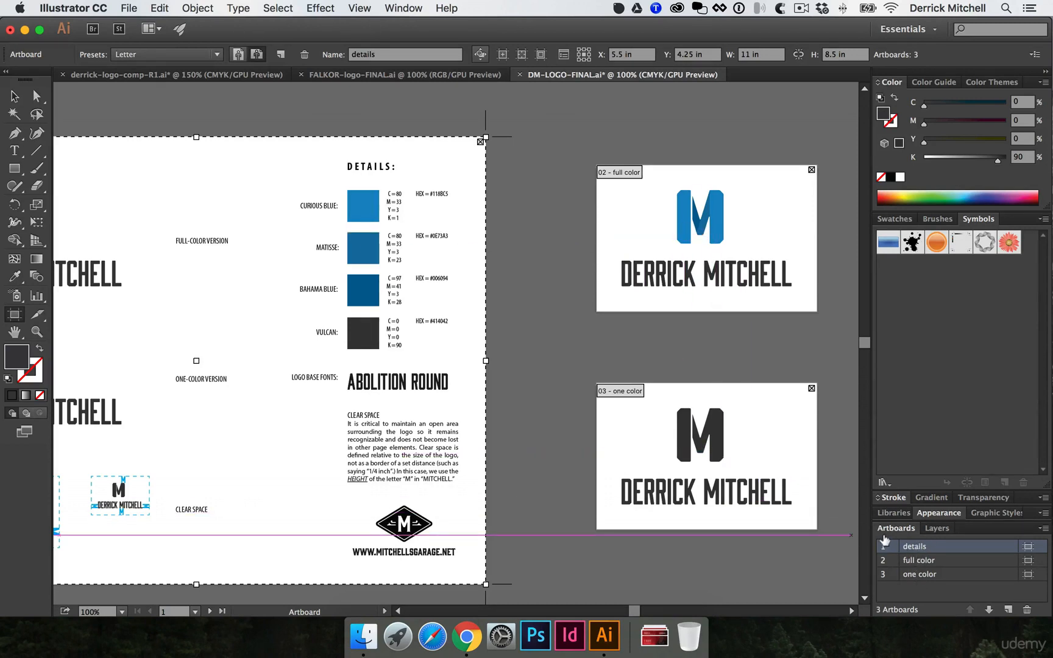
- Leave artboard editing and save the logo document
key(Escape)
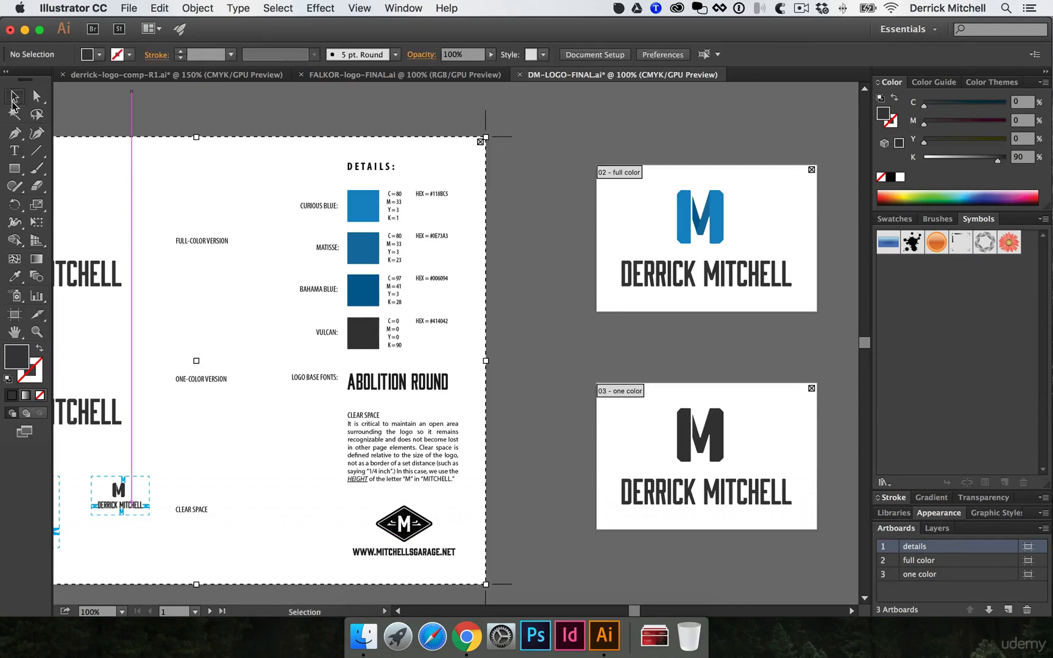
drag(254, 160, 354, 149)
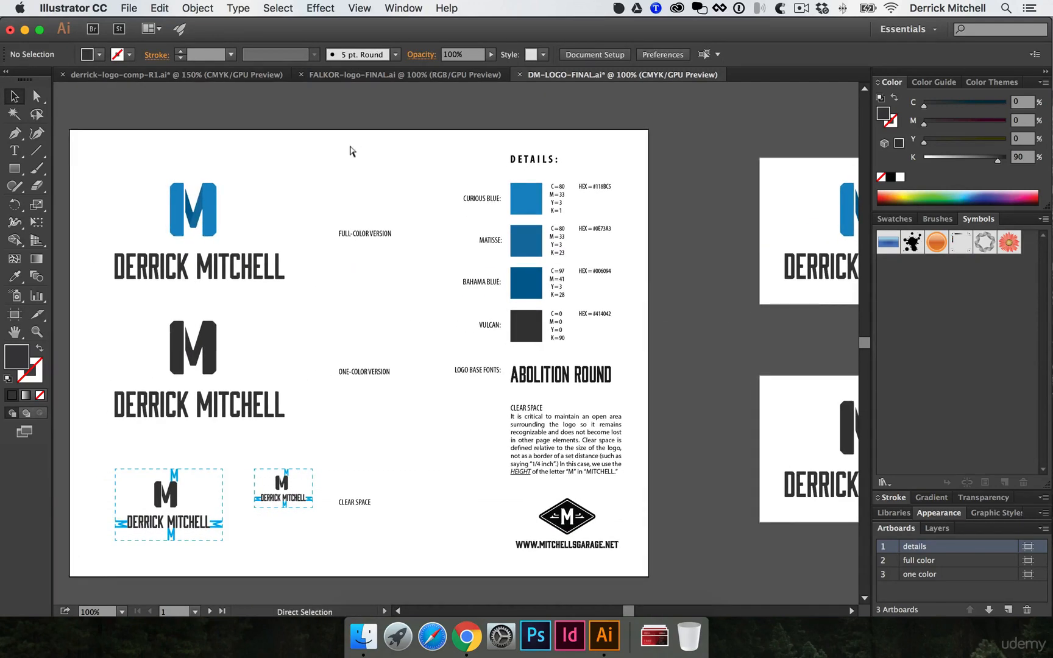
key(super+s)
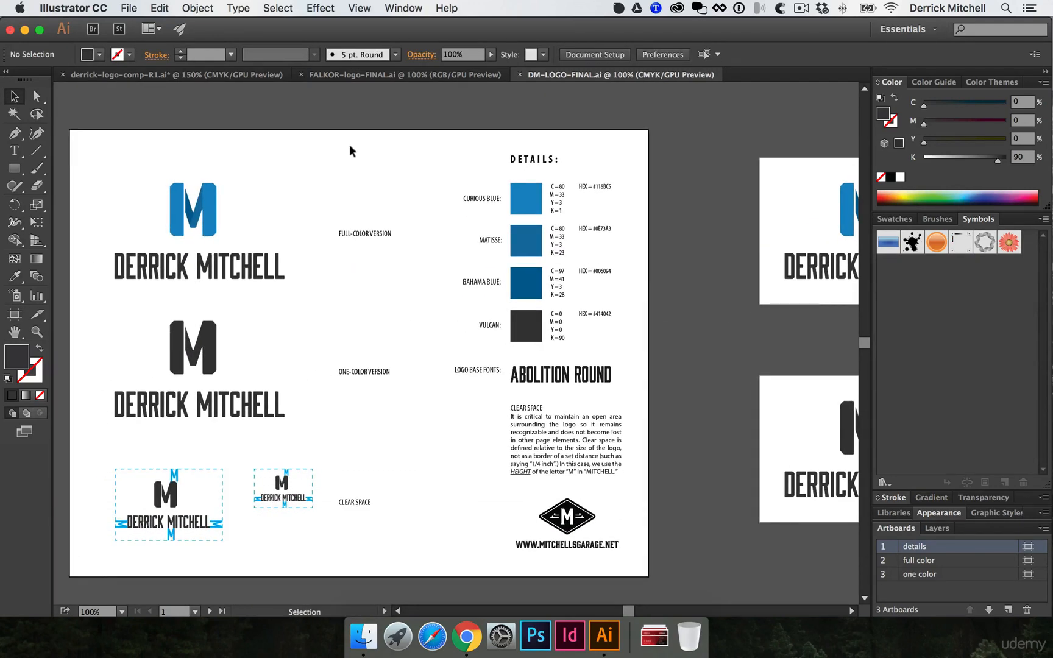
- Switch to Finder, go to the project's FINALS folder and check the contents of its AI subfolder
click(363, 637)
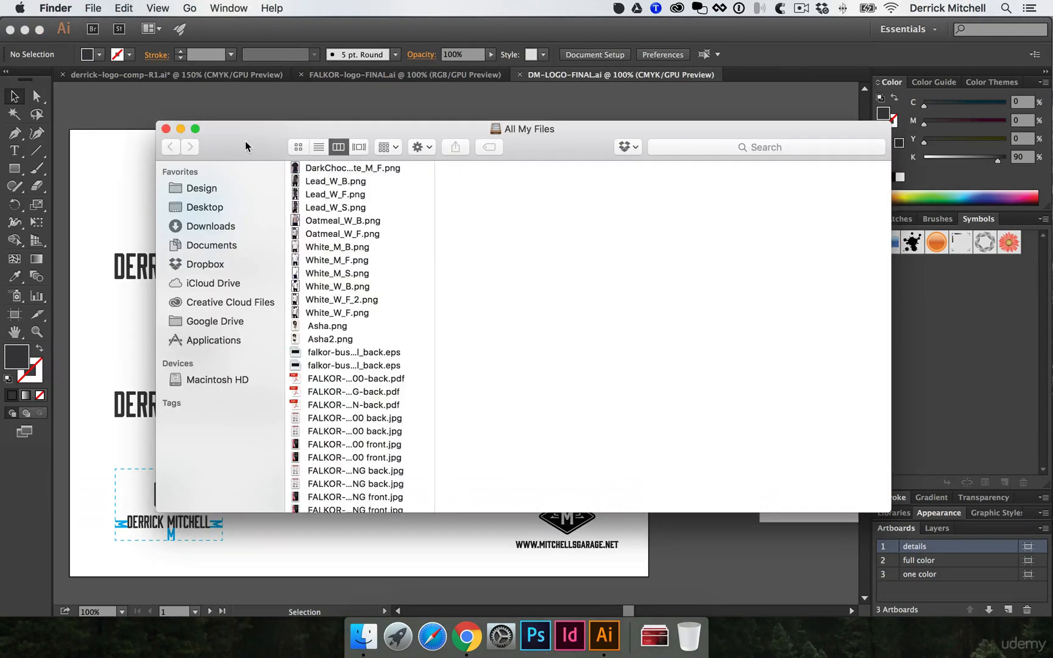
drag(244, 141, 300, 180)
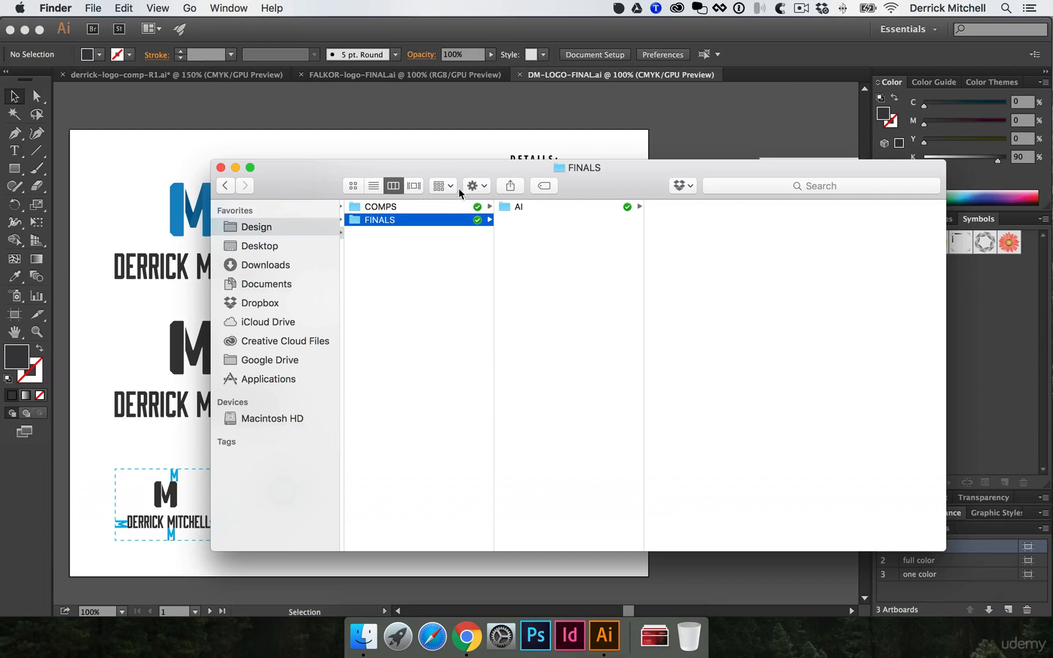
click(512, 208)
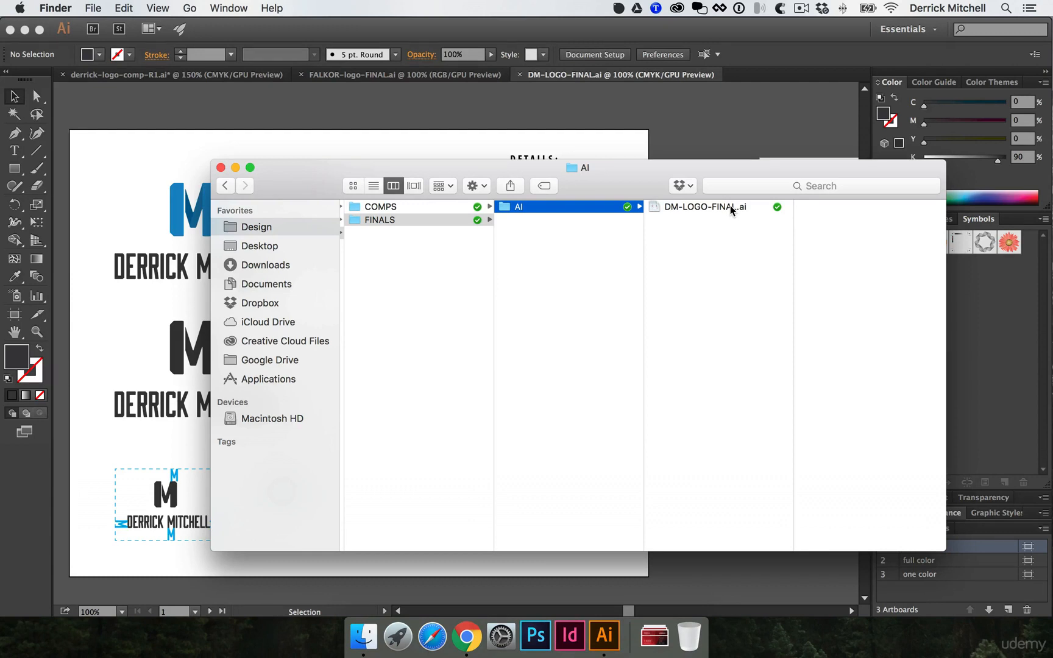
click(591, 253)
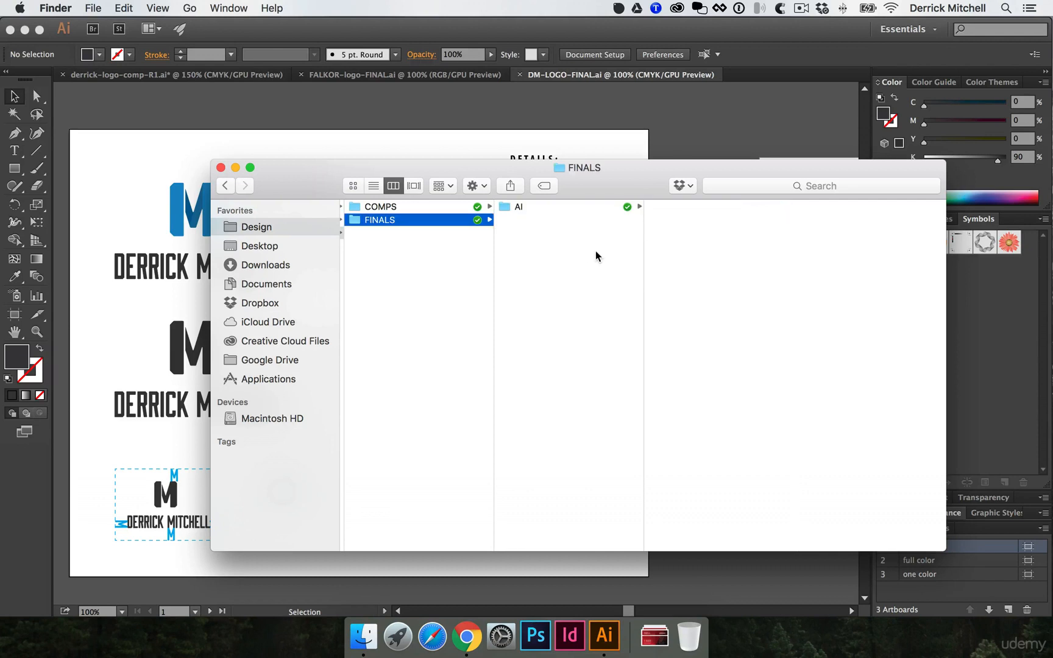
- Create a new folder named EPS inside the FINALS folder
right_click(596, 250)
click(611, 259)
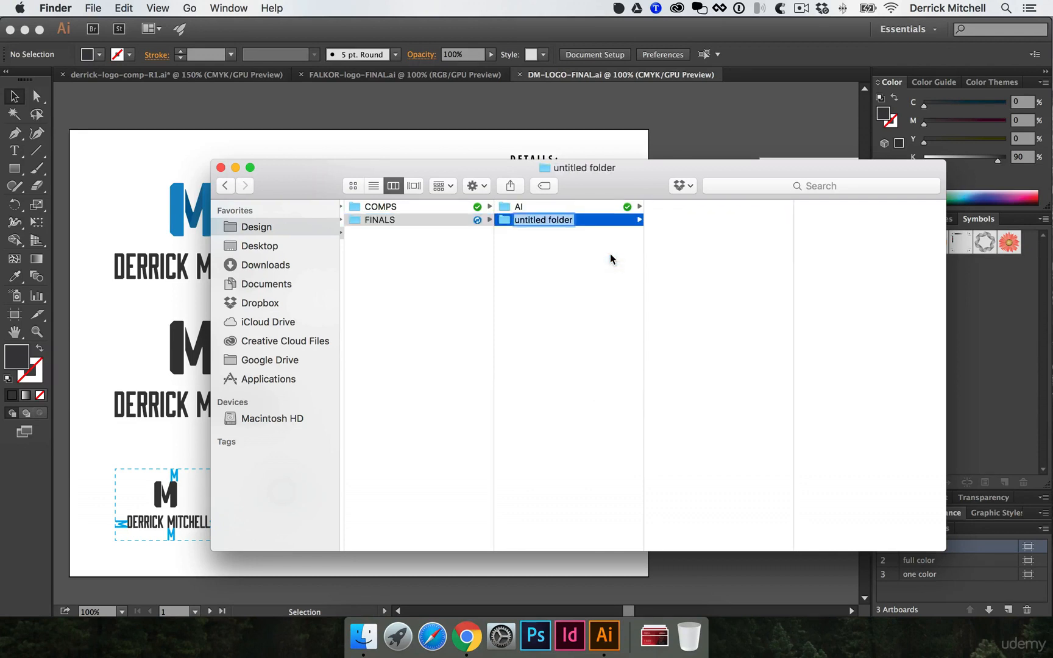
text(EPS)
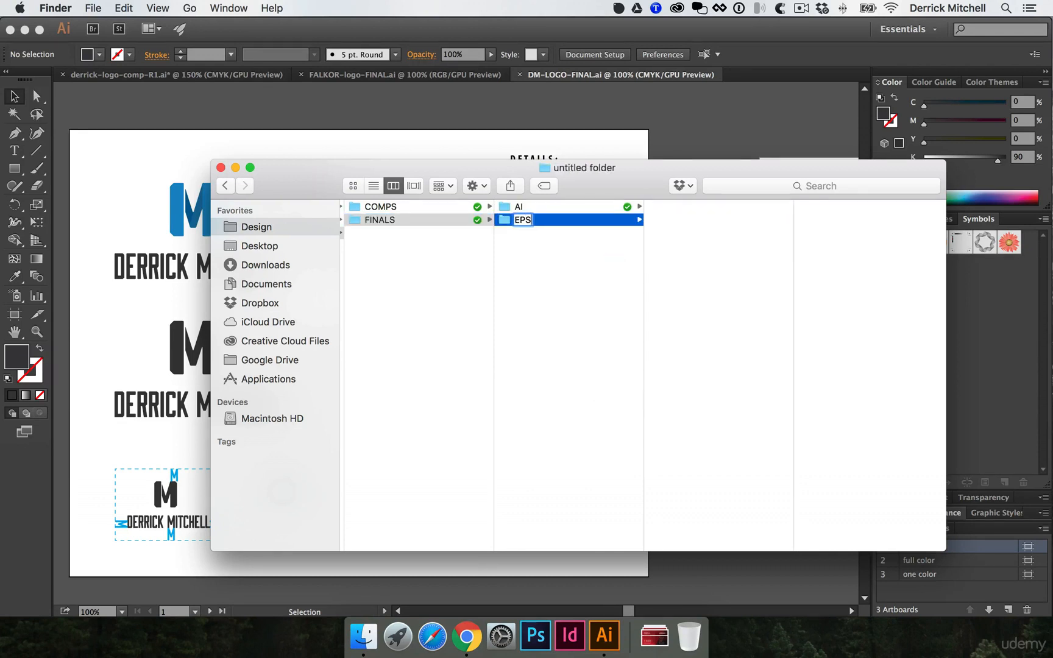
key(Return)
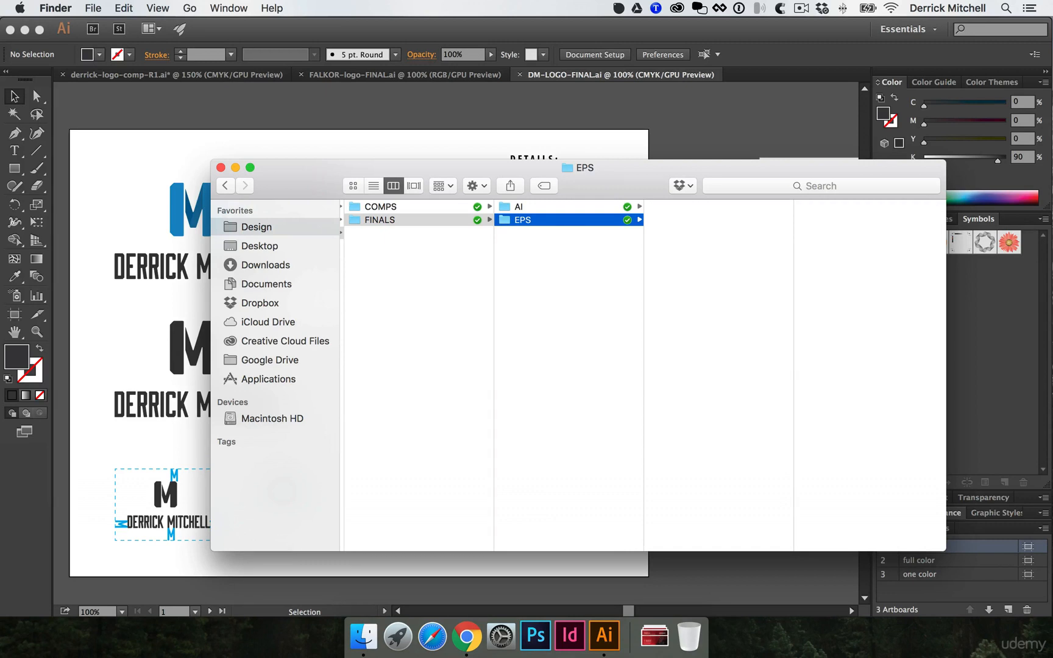
- Duplicate the EPS folder and rename the copy to PDF
click(529, 313)
click(522, 220)
key(super+d)
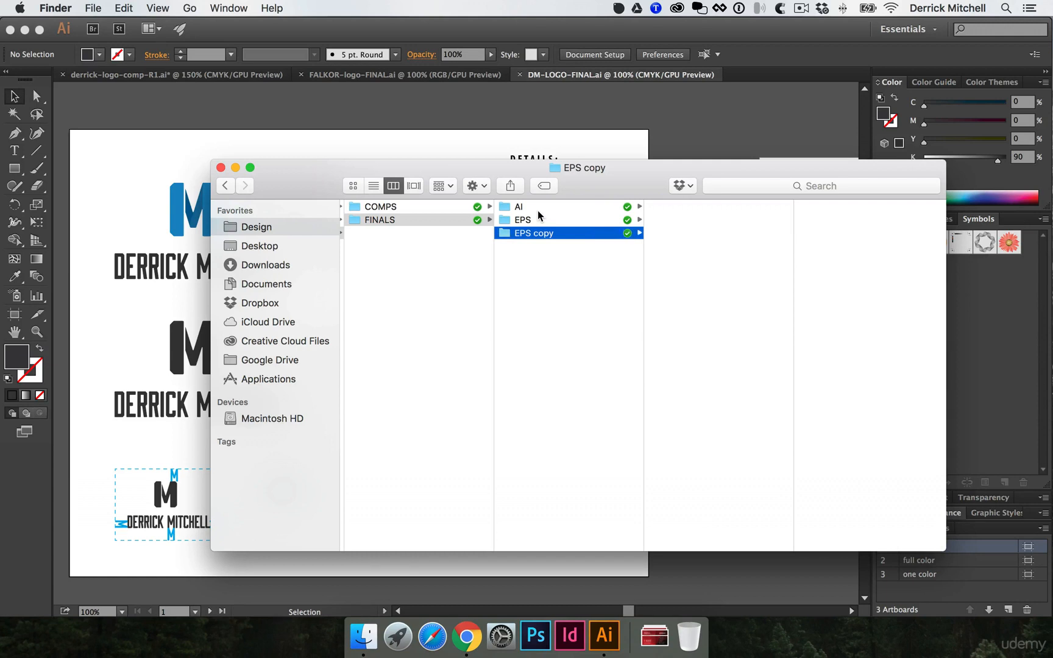
key(Return)
text(PDF)
key(Return)
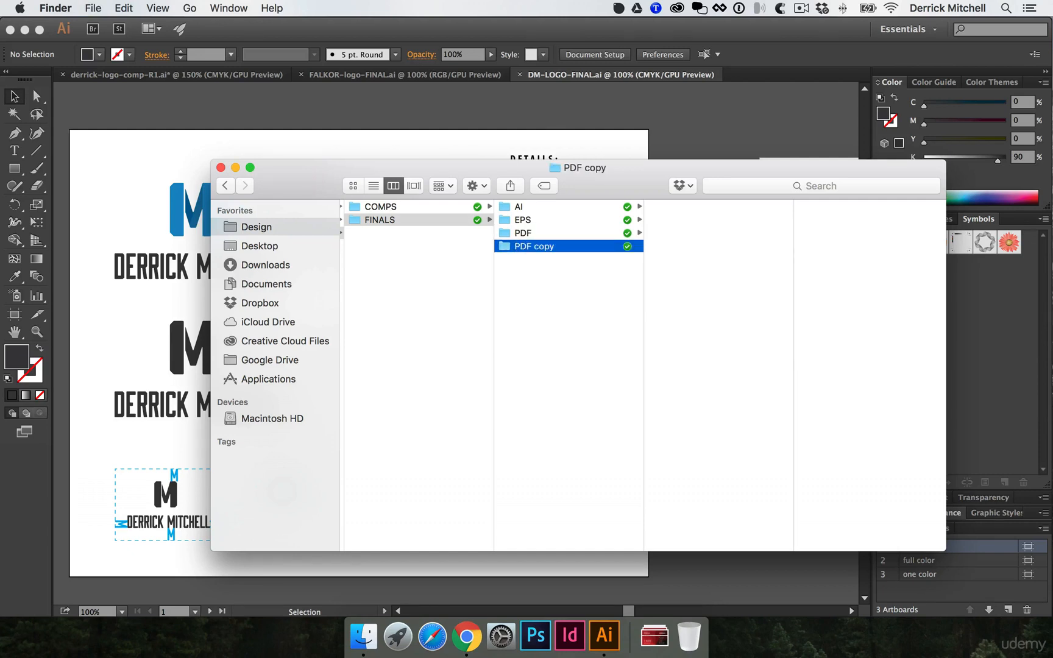
- Rename the duplicate of the PDF folder to JPG-web
key(Return)
text(JPG-web)
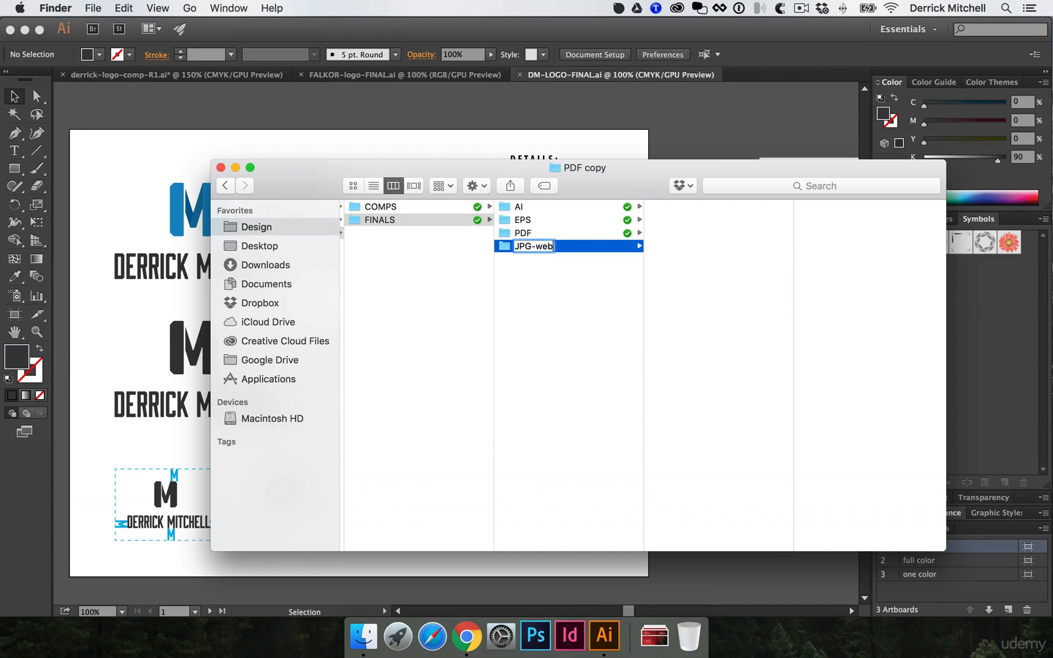
key(Return)
- Duplicate the JPG-web folder and rename the copy to JPG-print
key(cmd+d)
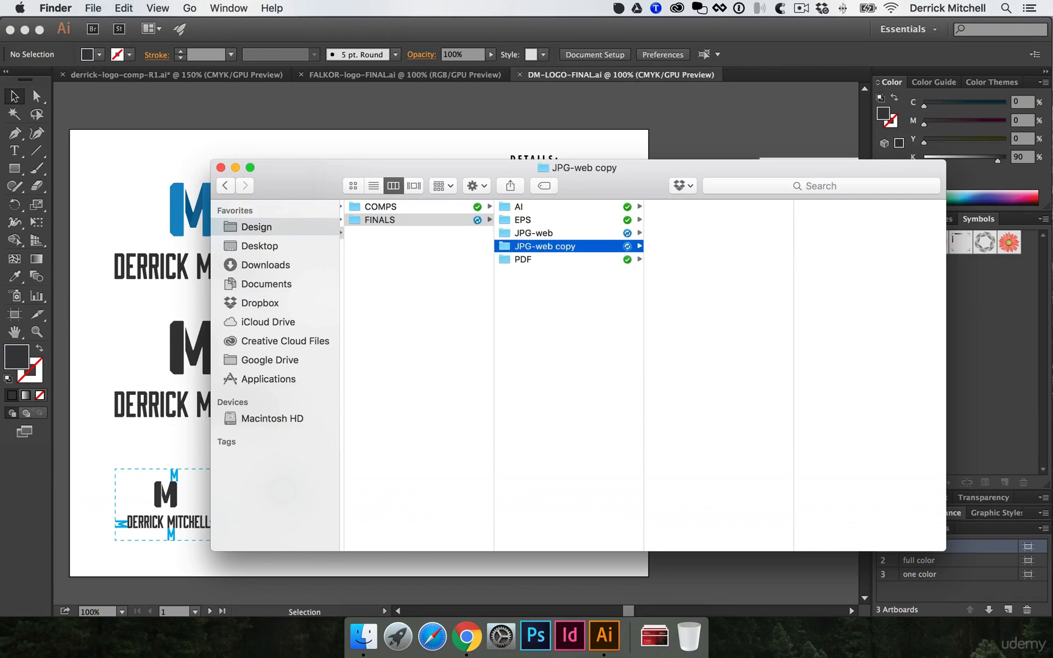
key(Return)
key(Right)
key(BackSpace)
key(BackSpace)
key(BackSpace)
key(BackSpace)
key(BackSpace)
key(BackSpace)
key(BackSpace)
key(BackSpace)
key(BackSpace)
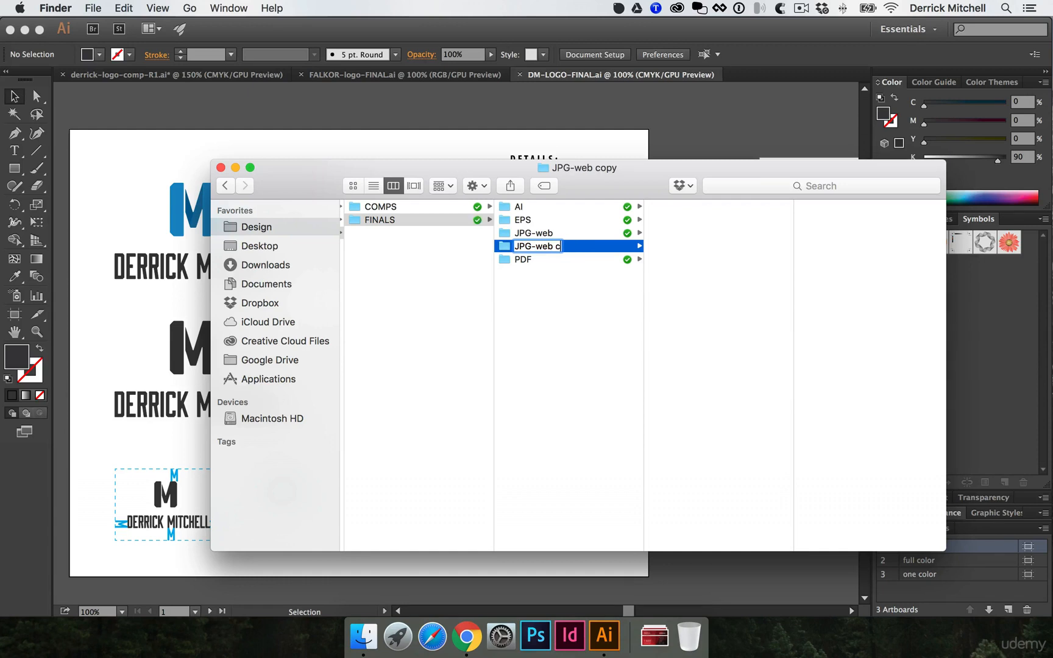
text(-pri)
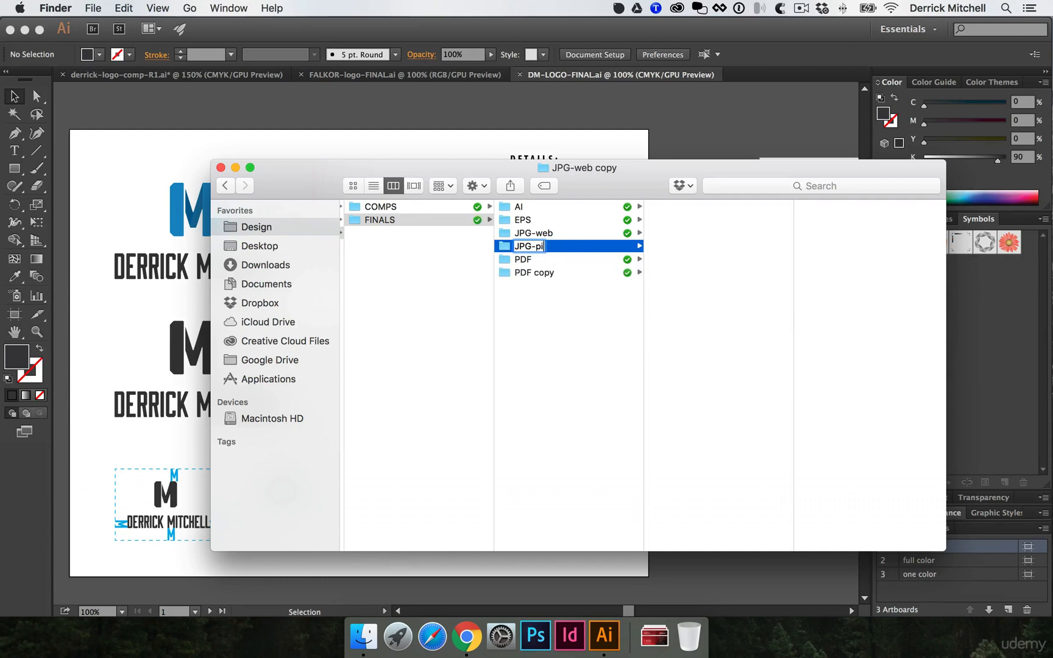
text(nt)
key(Return)
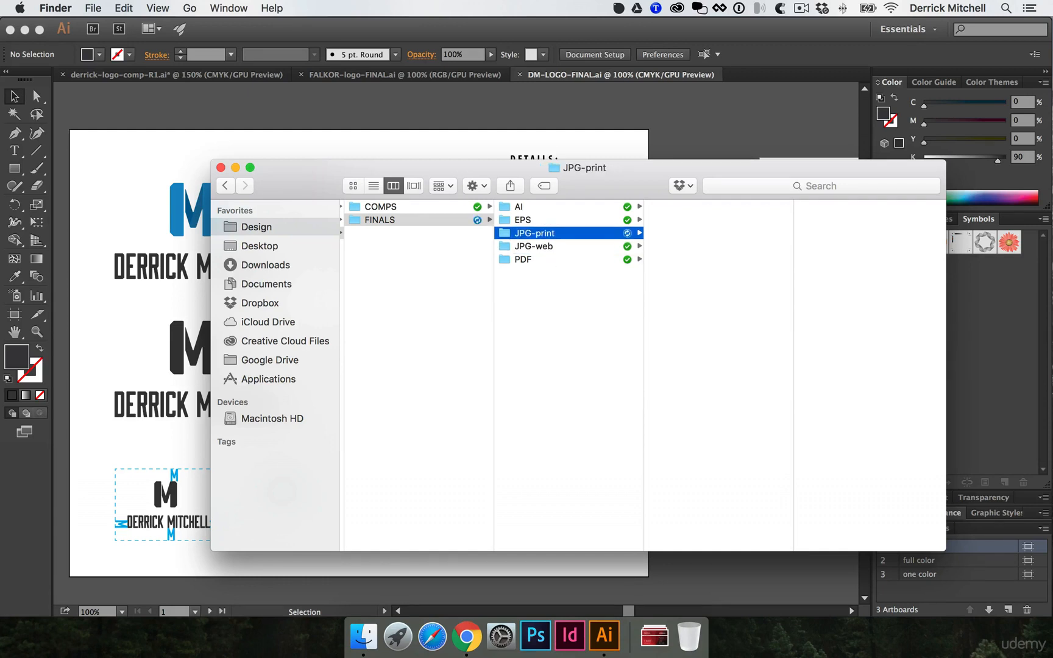
- Duplicate the JPG-print folder and rename the copy to PNG
key(super+d)
key(Return)
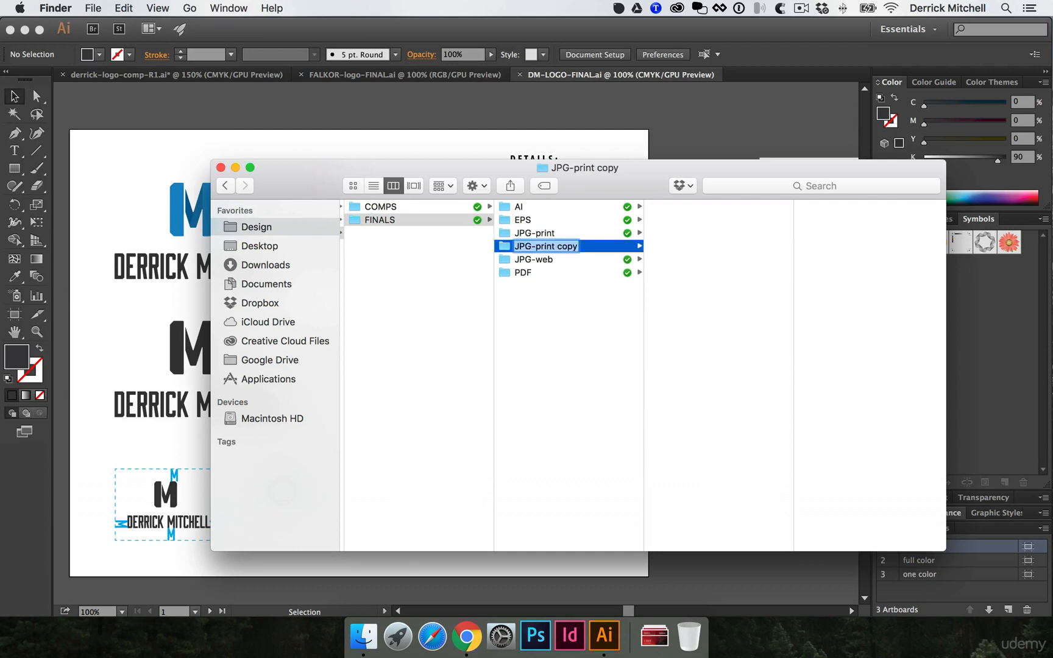
text(PNG)
key(Return)
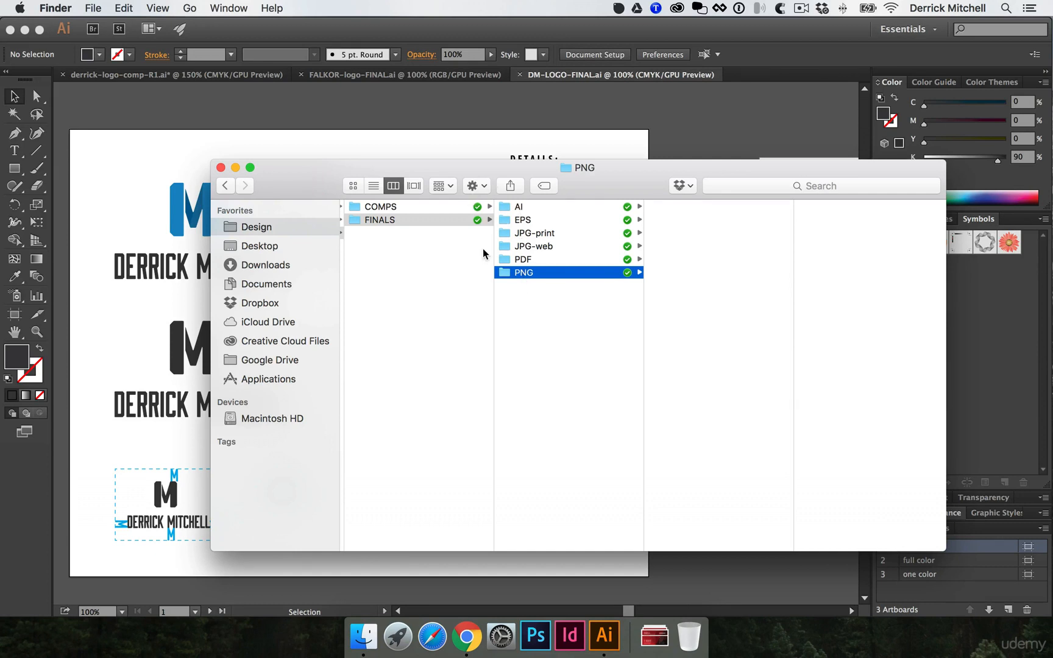
drag(312, 184, 291, 203)
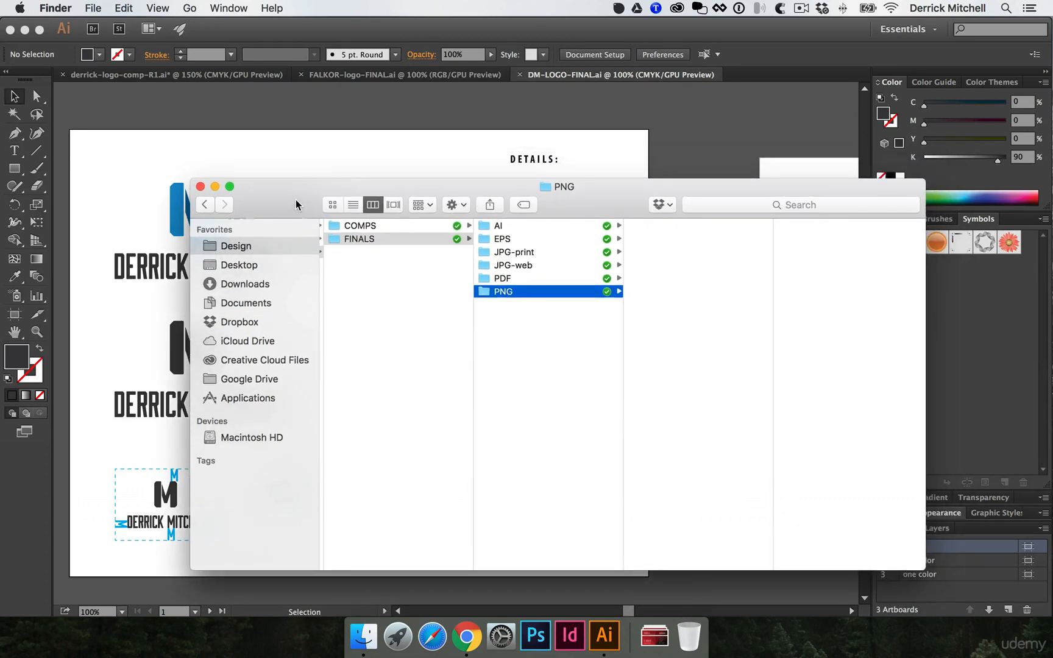